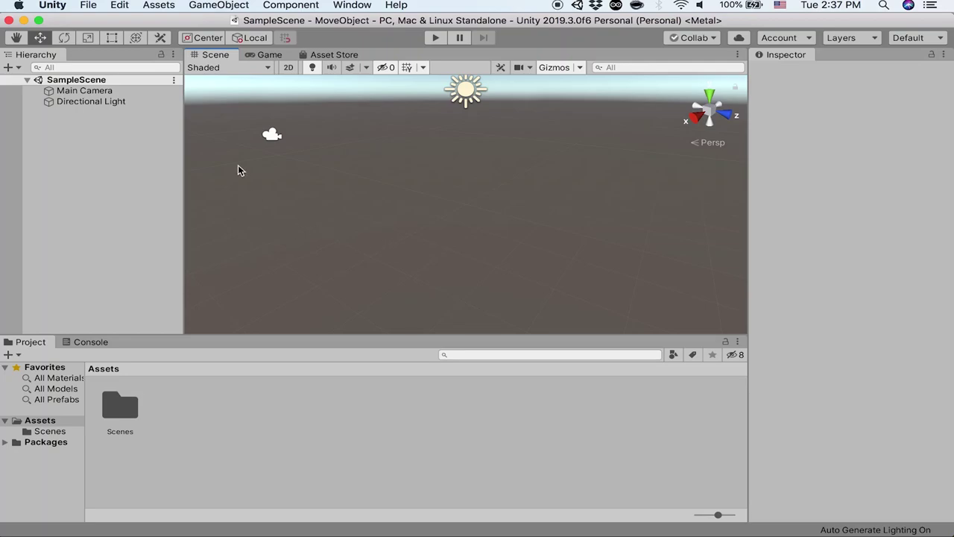
# Add a 3D Cube and a 3D Plane to SampleScene
pyautogui.click(218, 5)
pyautogui.moveTo(227, 46)
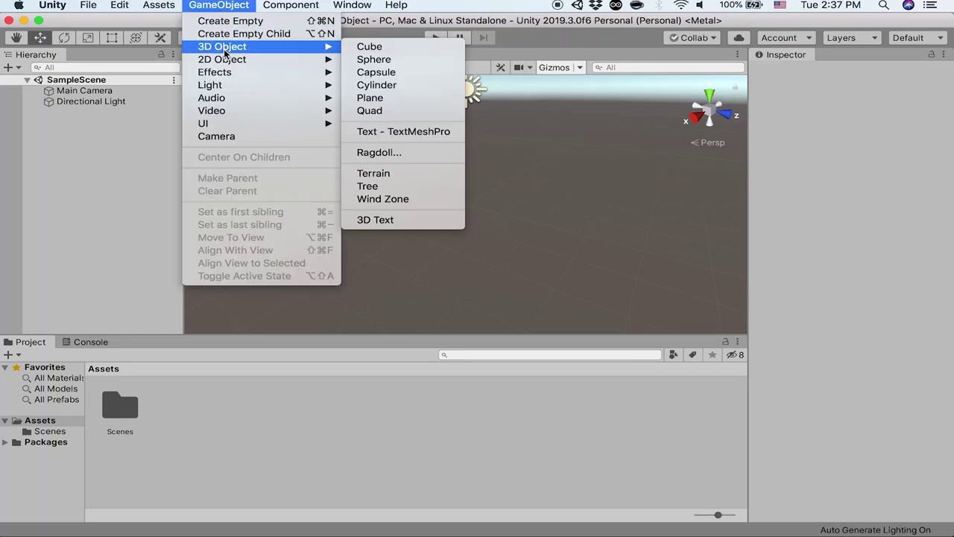
pyautogui.click(368, 49)
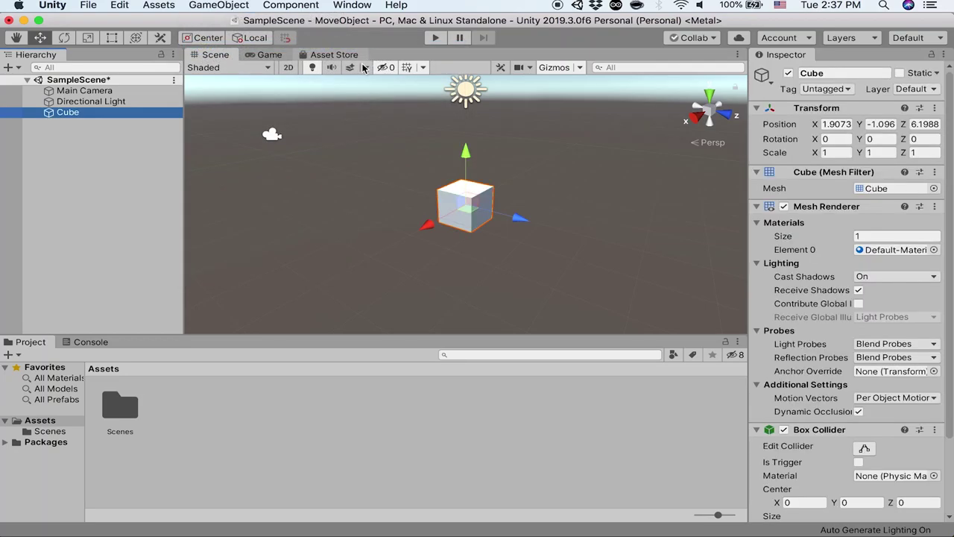
pyautogui.click(212, 5)
pyautogui.moveTo(244, 49)
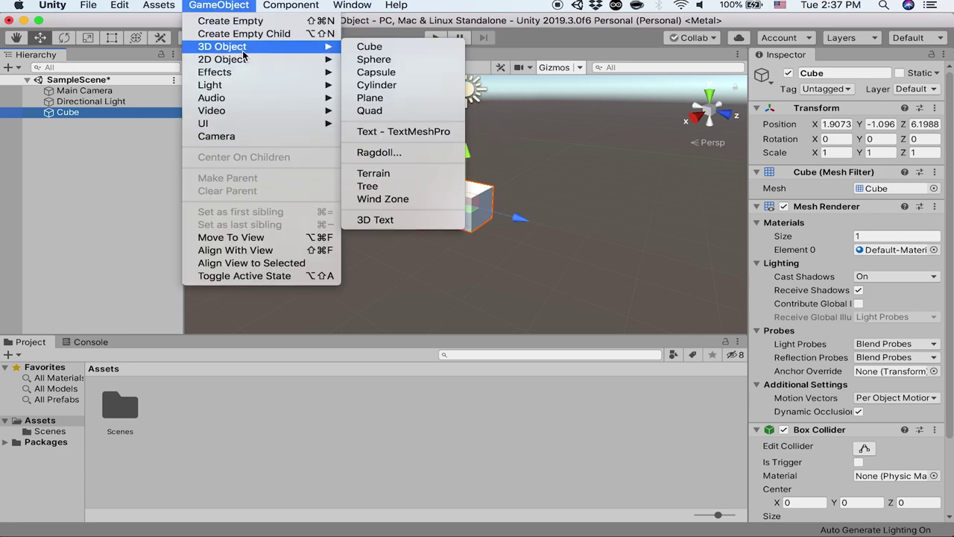
pyautogui.click(384, 97)
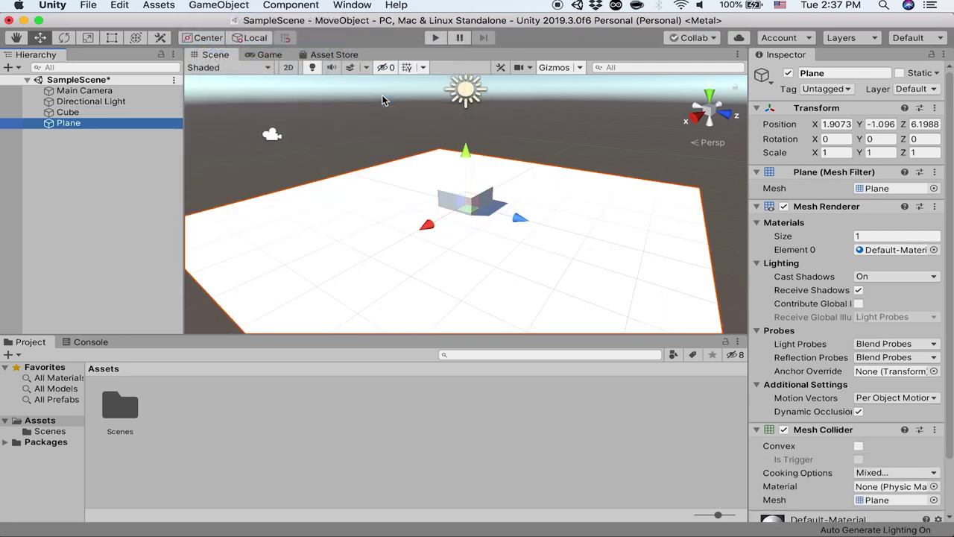
# Set the Plane's position to 0, 0, 0 in the Inspector
pyautogui.click(330, 156)
pyautogui.click(458, 198)
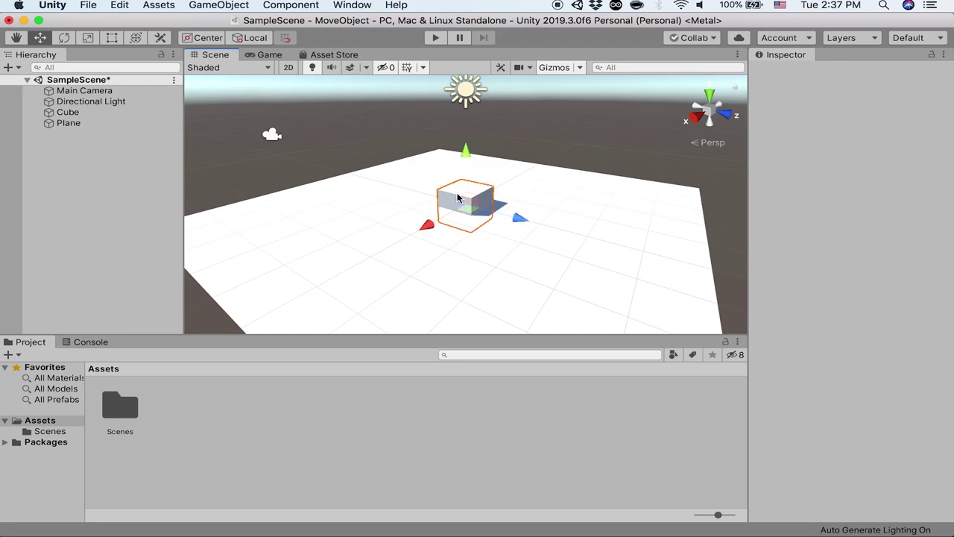
pyautogui.click(618, 213)
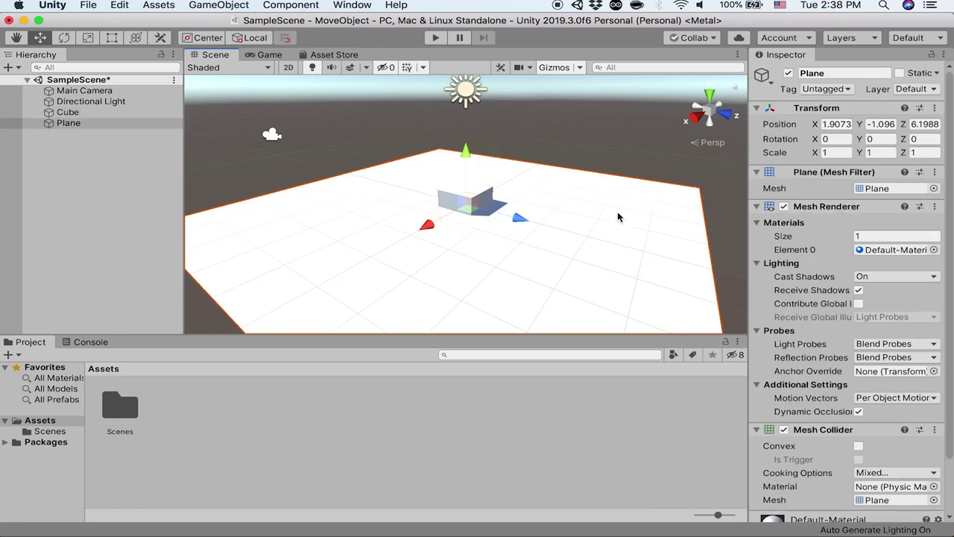
pyautogui.click(836, 124)
pyautogui.write('0')
pyautogui.press('Tab')
pyautogui.write('0')
pyautogui.press('Tab')
# Set the Cube's position to 0, 0.5, 0 so it rests on the Plane
pyautogui.write('0')
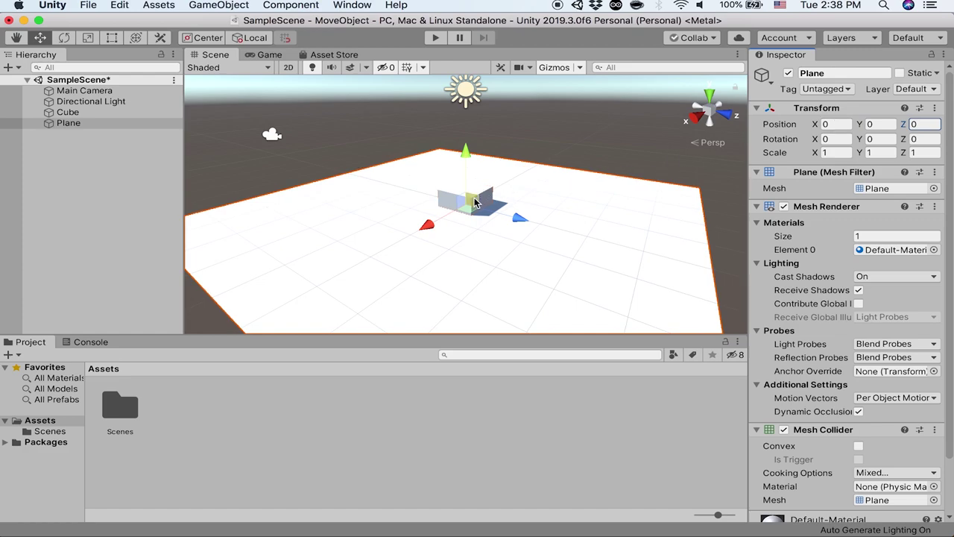
pyautogui.click(478, 199)
pyautogui.click(836, 126)
pyautogui.write('0')
pyautogui.press('Tab')
pyautogui.write('0')
pyautogui.press('Tab')
pyautogui.write('0')
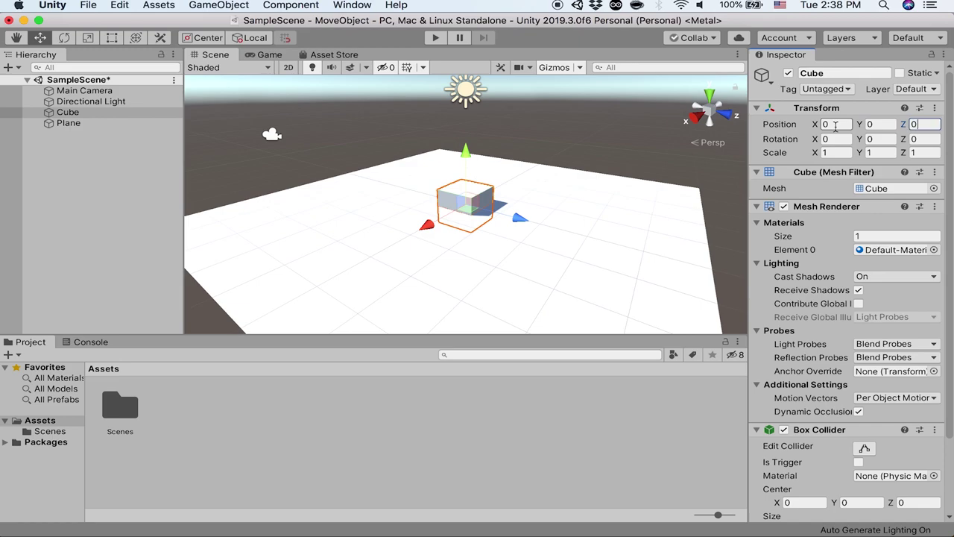
pyautogui.click(879, 126)
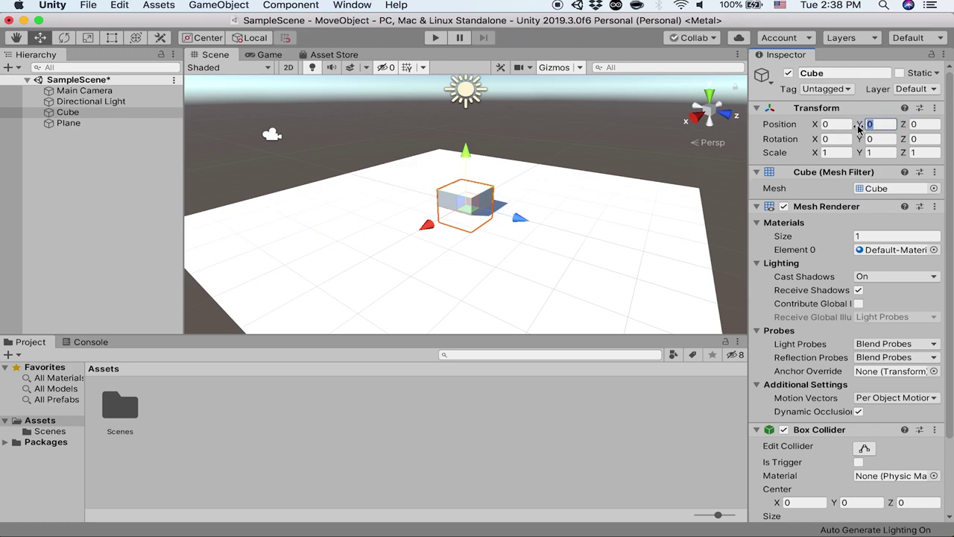
pyautogui.write('.5')
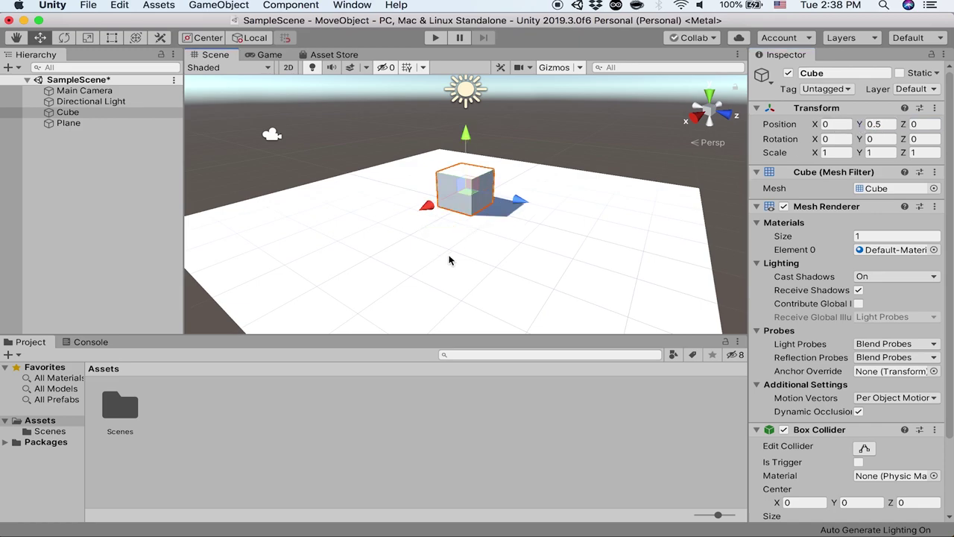
pyautogui.click(450, 261)
# Save SampleScene and clear the selection
pyautogui.press('super+s')
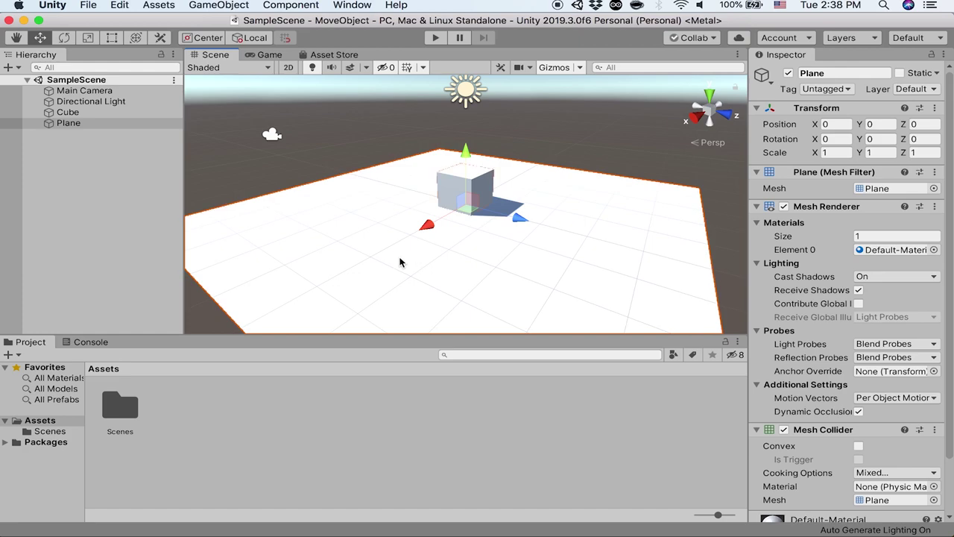
pyautogui.scroll(-2, 400, 261)
pyautogui.click(220, 414)
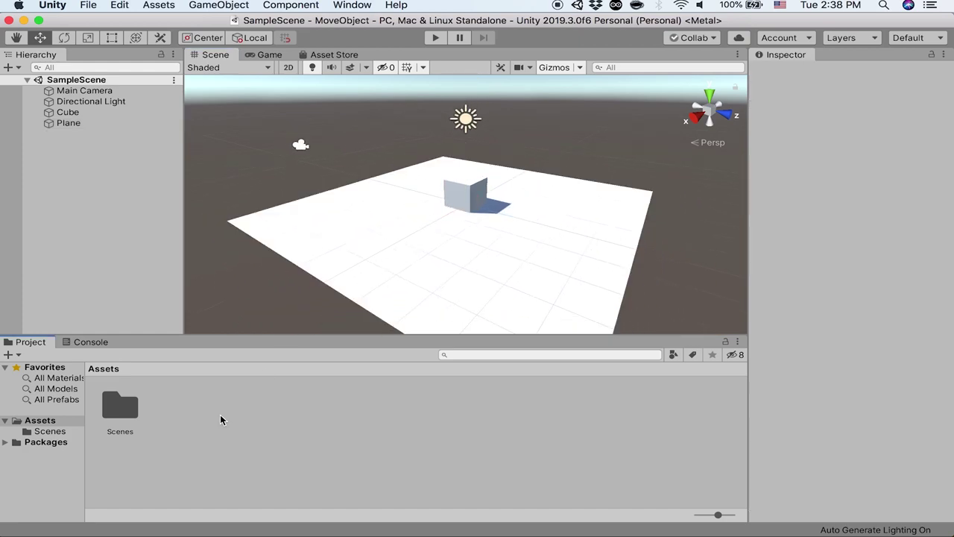
# Create a C# script named MoveObject in Assets and open it in Visual Studio
pyautogui.rightClick(220, 415)
pyautogui.moveTo(291, 208)
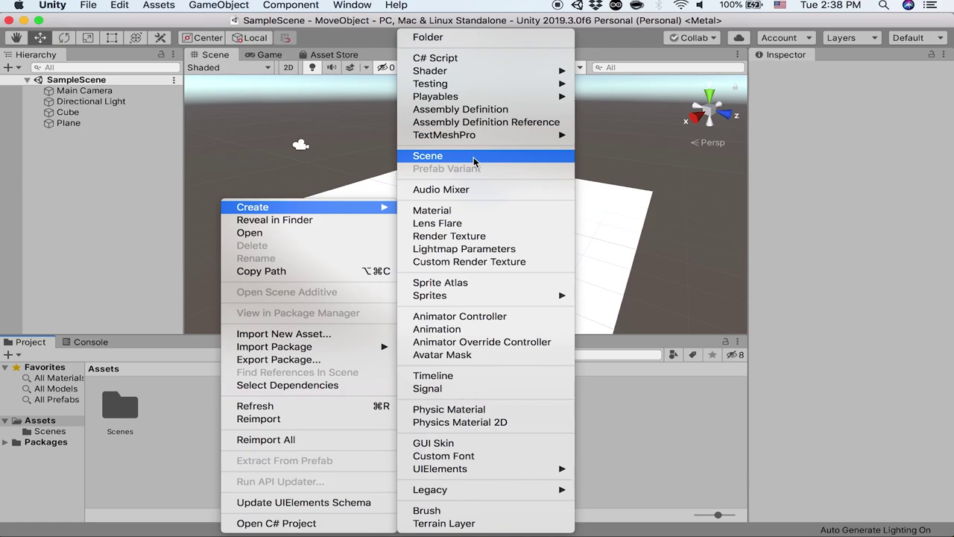
pyautogui.click(492, 63)
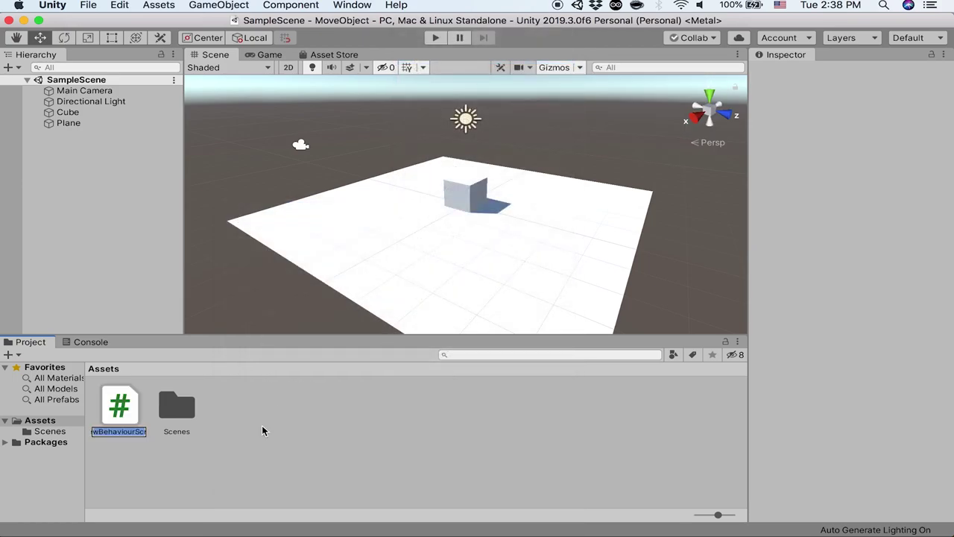
pyautogui.write('MoveObj')
pyautogui.write('ect')
pyautogui.press('Return')
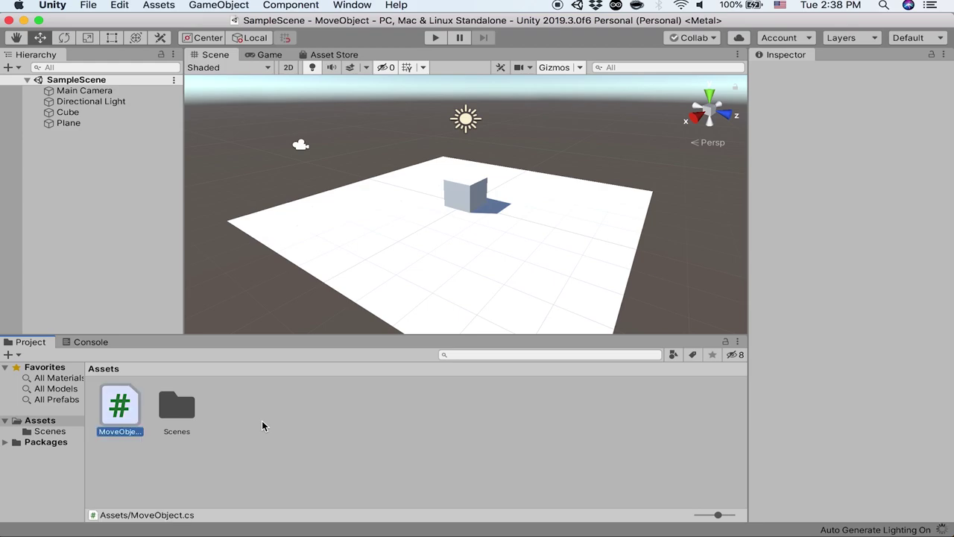
pyautogui.doubleClick(133, 408)
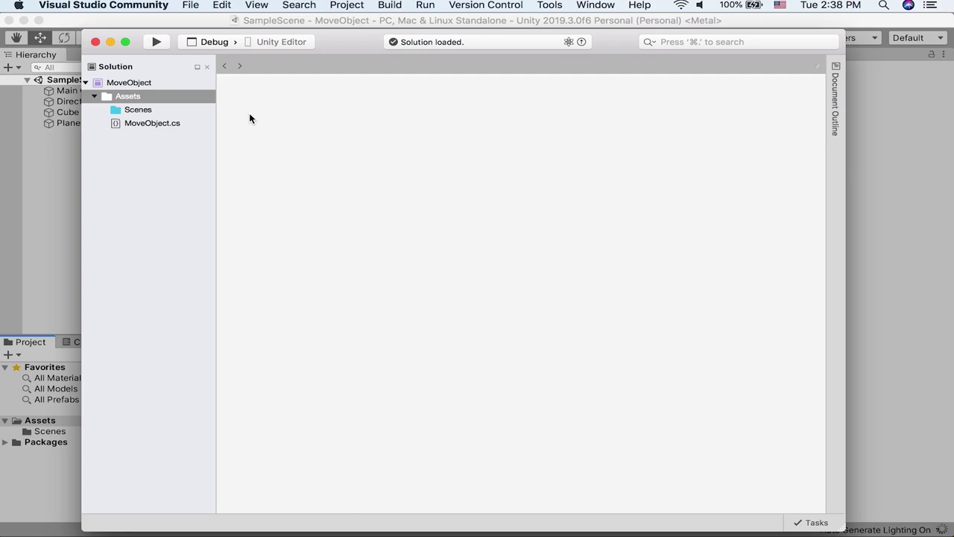
# Open MoveObject.cs, declare 'float speed = 20f;' in the class, and save
pyautogui.click(185, 123)
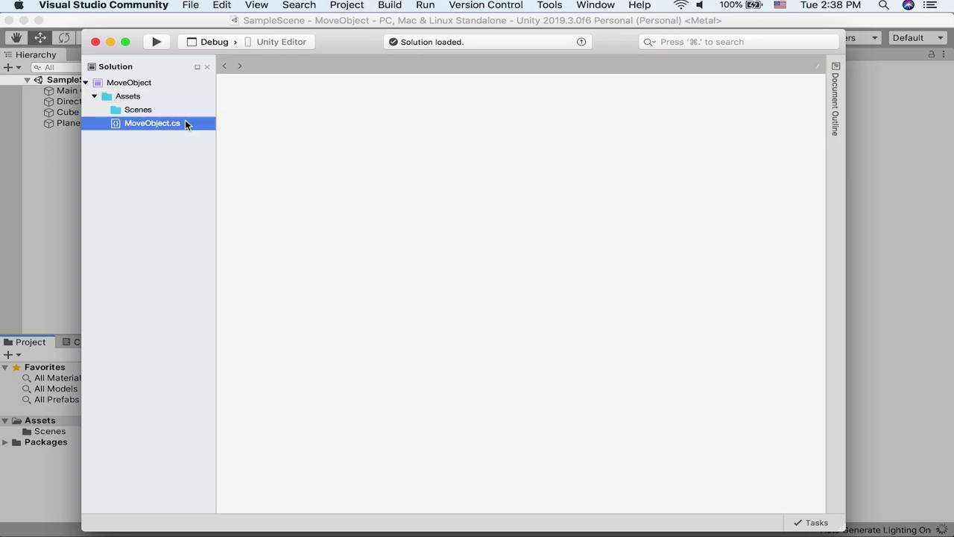
pyautogui.doubleClick(185, 123)
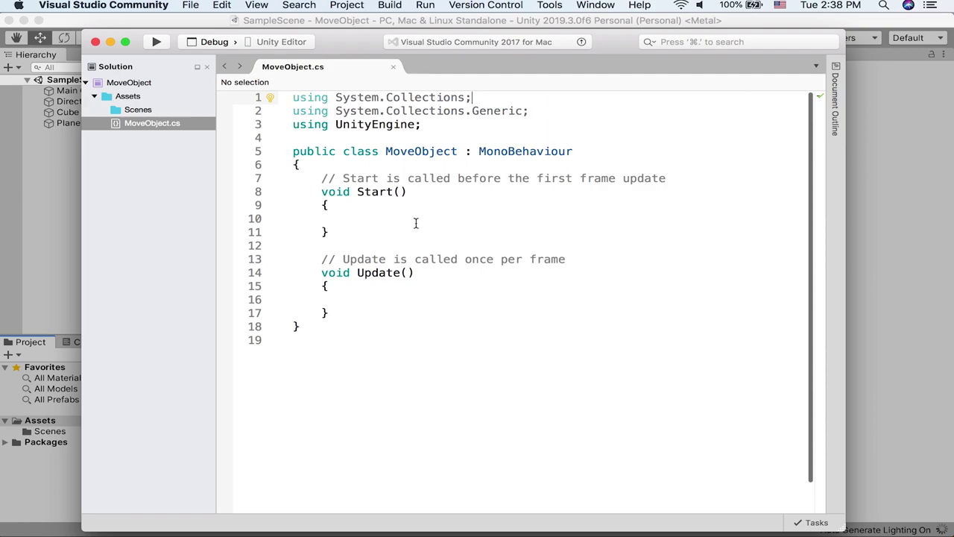
pyautogui.click(383, 164)
pyautogui.press('Return')
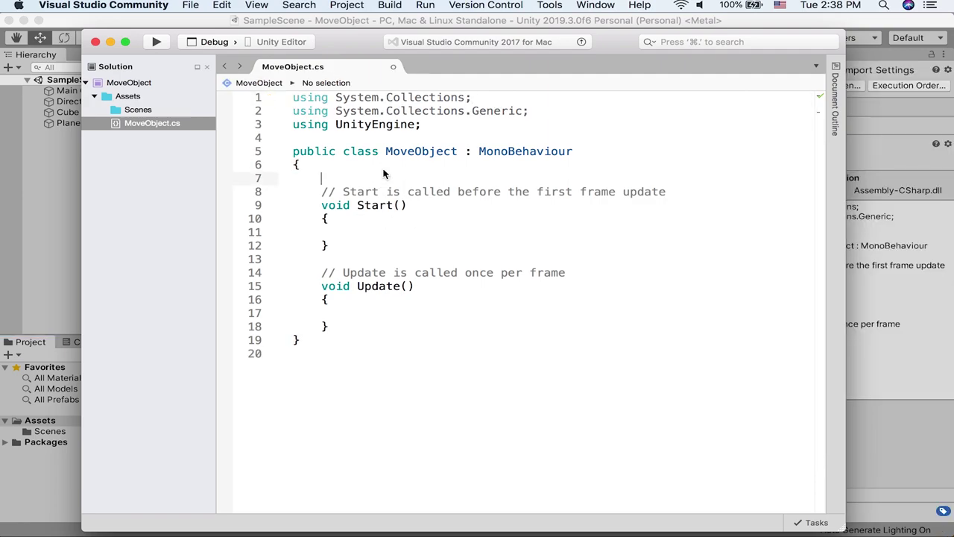
pyautogui.write('fl')
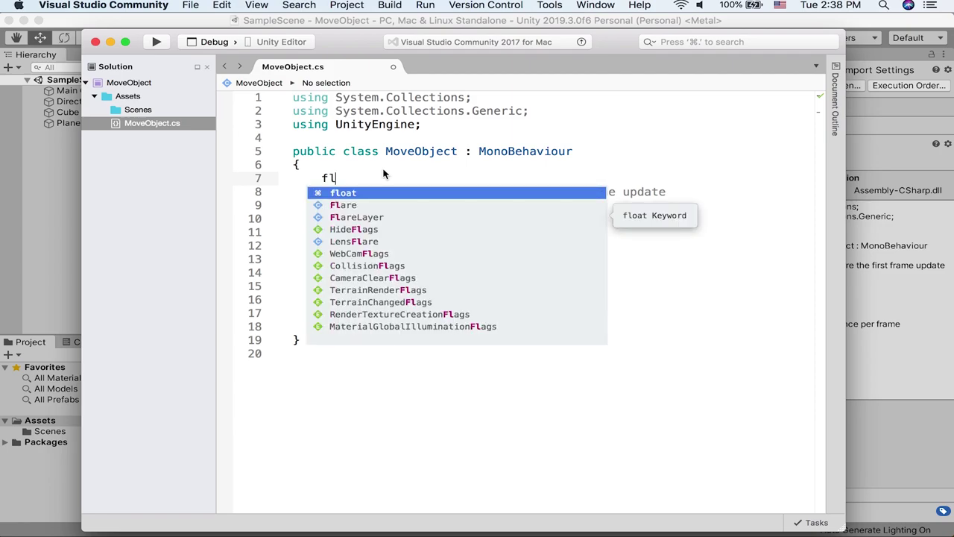
pyautogui.write('o')
pyautogui.press('Return')
pyautogui.write('speed')
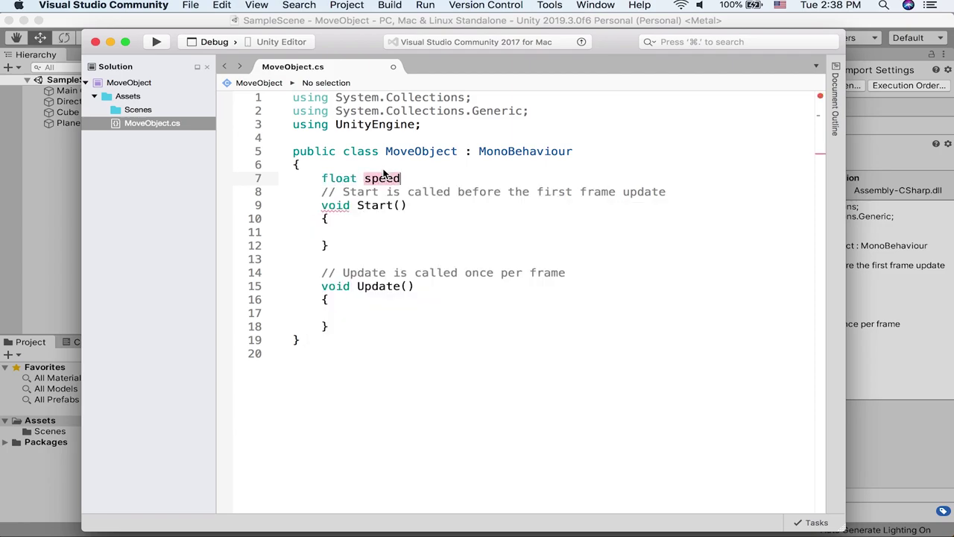
pyautogui.write(' = 20f;')
pyautogui.press('super+s')
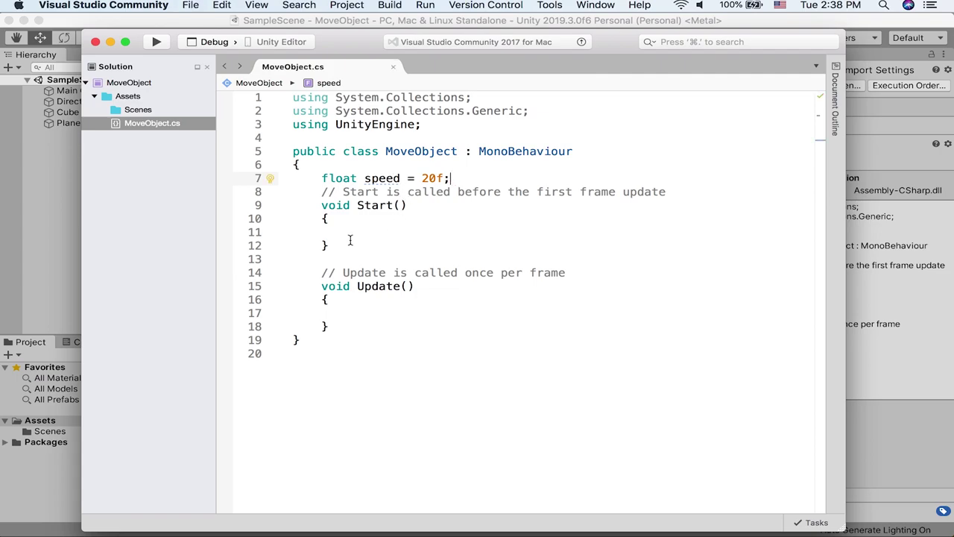
# Delete the Start method and both default comments, leaving an empty Update, and save
pyautogui.moveTo(349, 243); pyautogui.dragTo(264, 192)
pyautogui.press('BackSpace')
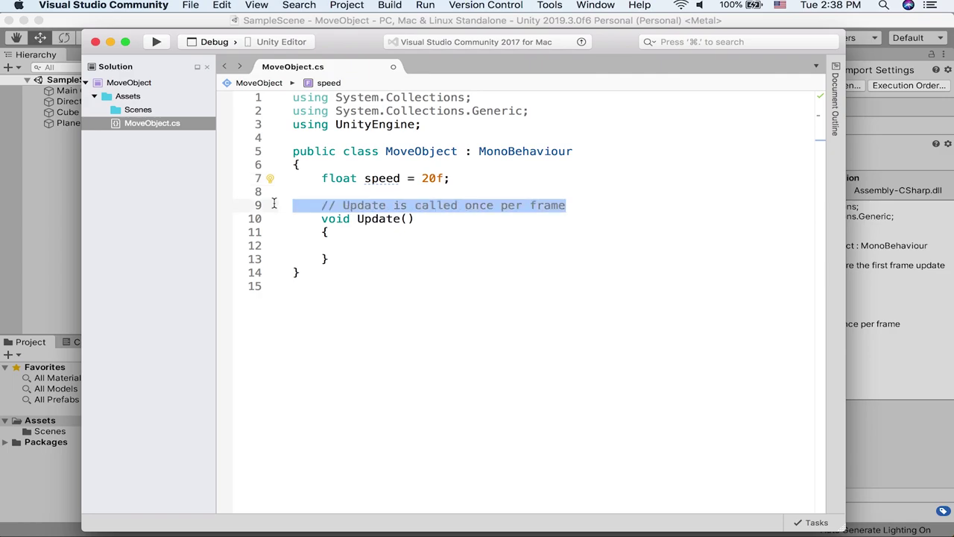
pyautogui.moveTo(586, 205); pyautogui.dragTo(273, 205)
pyautogui.press('BackSpace')
pyautogui.press('BackSpace')
pyautogui.click(390, 237)
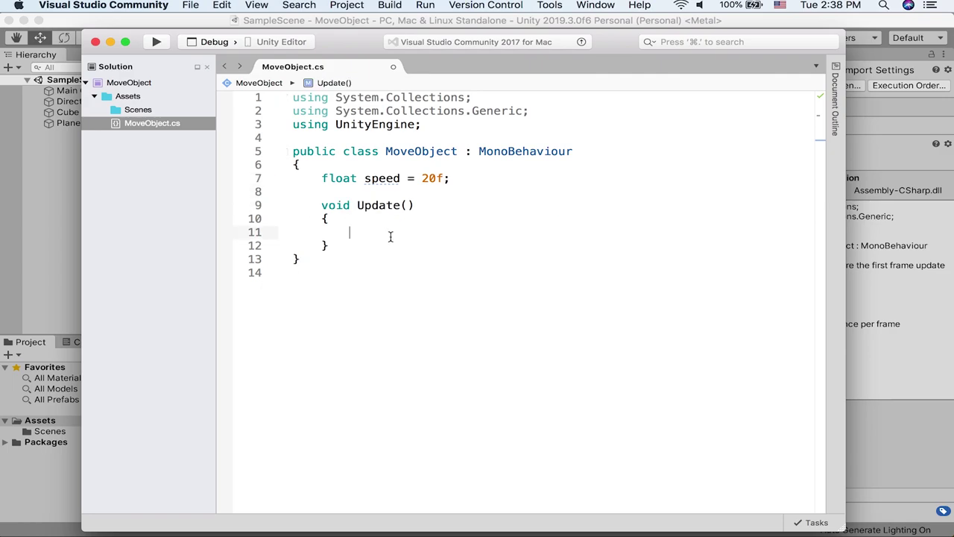
pyautogui.press('super+s')
# Store Input.GetAxis("Vertical") in a float named position, save, and rename it upDownPosition
pyautogui.write('float po')
pyautogui.write('sition =')
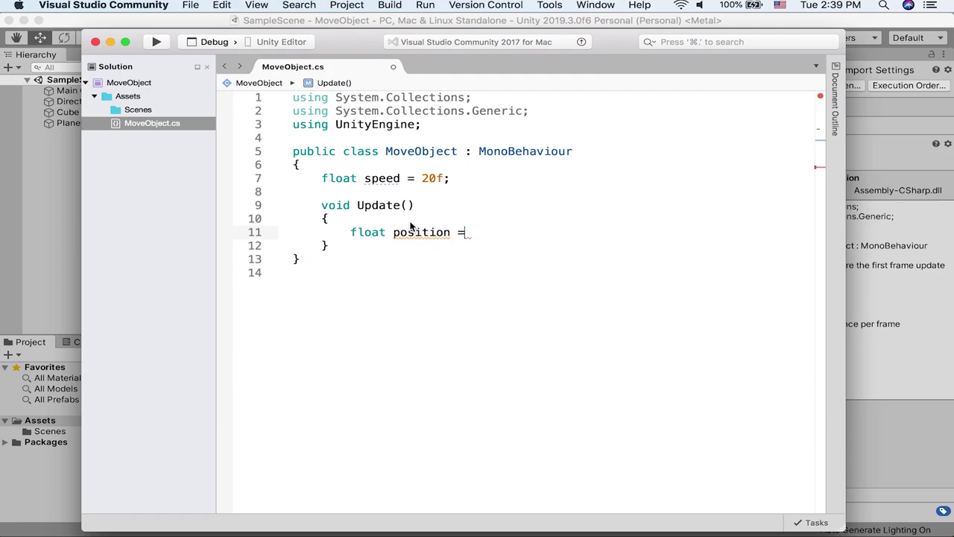
pyautogui.write(' Input.get')
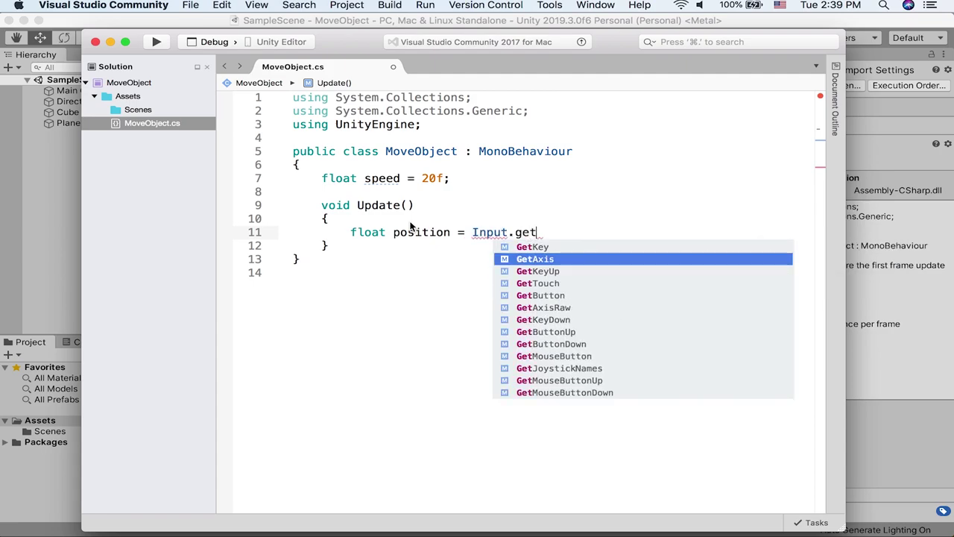
pyautogui.press('Return')
pyautogui.write('("')
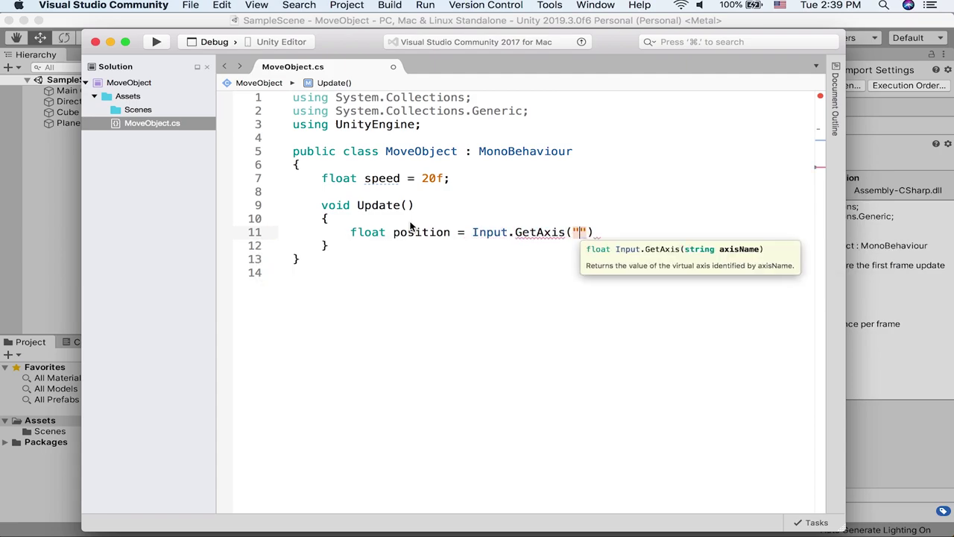
pyautogui.write('Vertical");')
pyautogui.press('super+s')
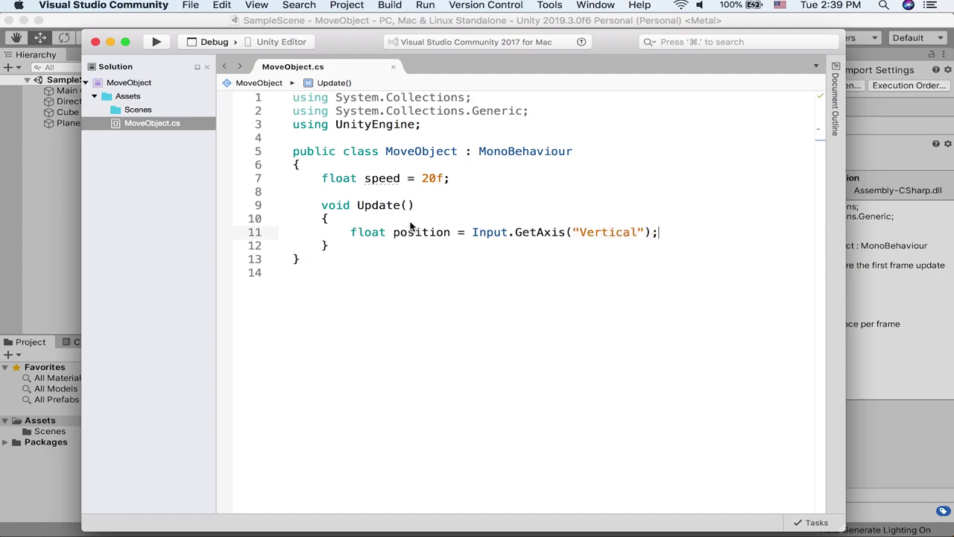
pyautogui.doubleClick(424, 235)
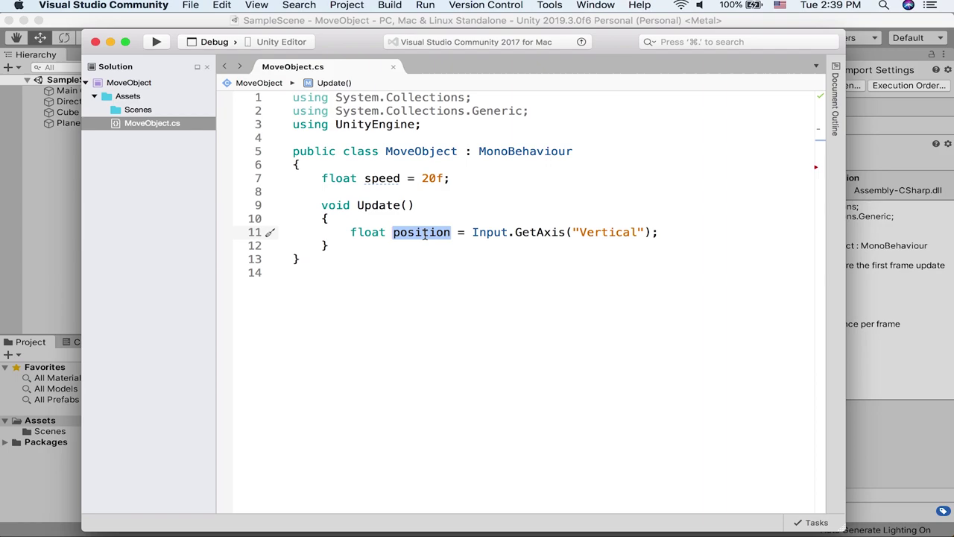
pyautogui.write('up')
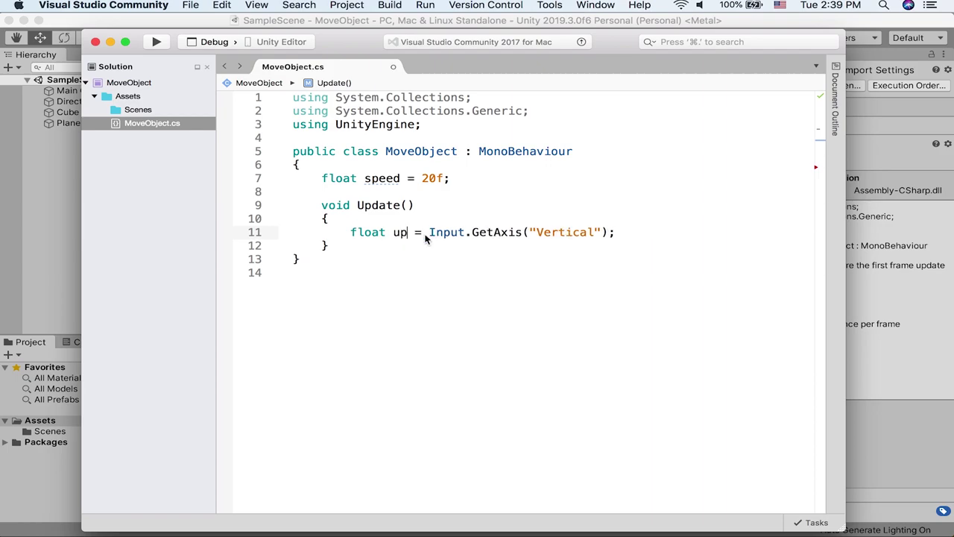
pyautogui.write('DownPosition')
# Add 'float leftRightPosition = Input.GetAxis("Horizontal");' below and save
pyautogui.press('super+Right')
pyautogui.press('Return')
pyautogui.write('float leftRightP')
pyautogui.write('a')
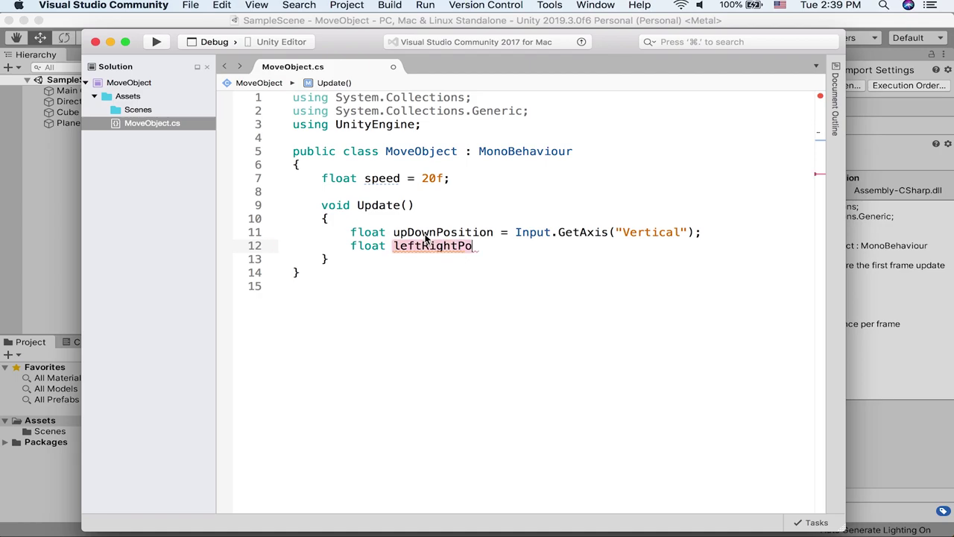
pyautogui.write('osition = Input')
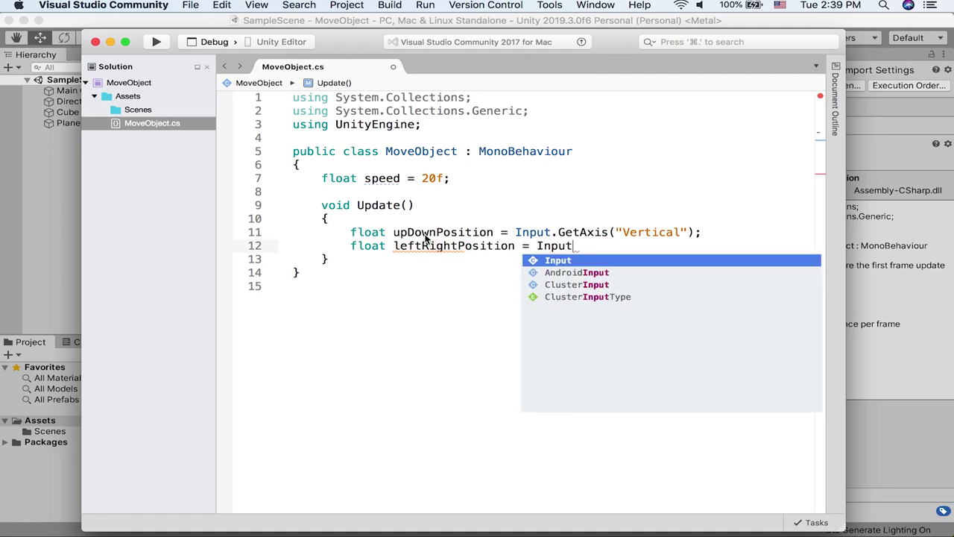
pyautogui.write('.get')
pyautogui.press('Return')
pyautogui.write('("Horizontal")')
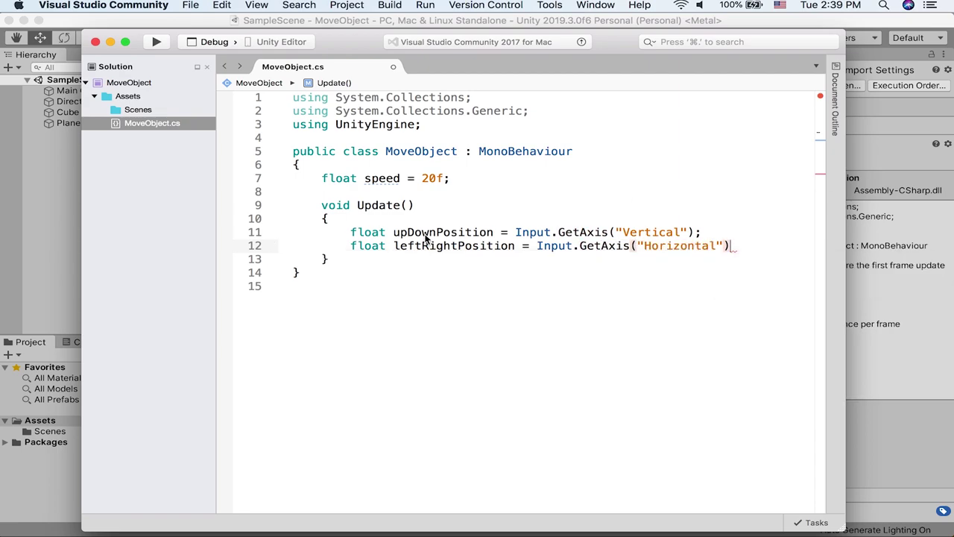
pyautogui.write(';')
pyautogui.press('super+s')
# Write 'upDownPosition = upDownPosition * speed * Time.deltaTime;'
pyautogui.press('Return')
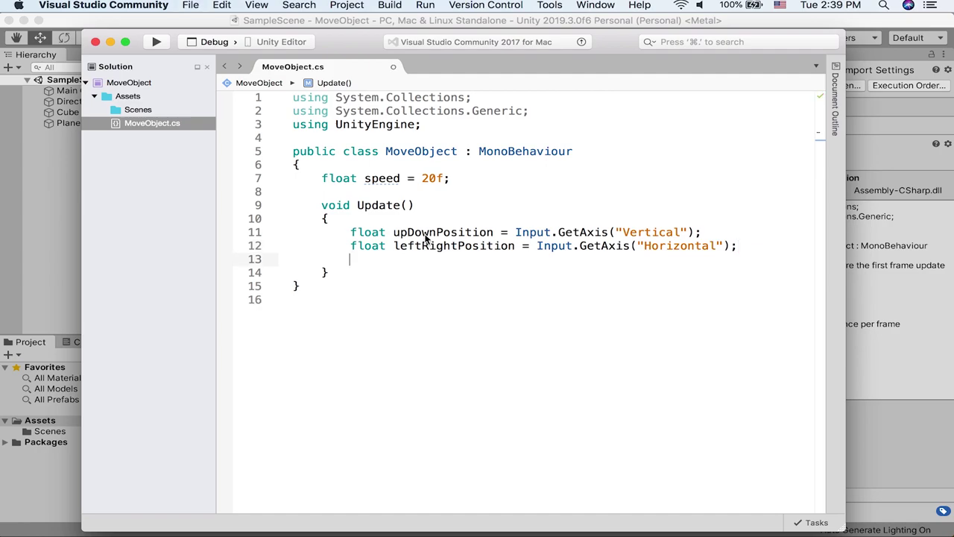
pyautogui.press('Return')
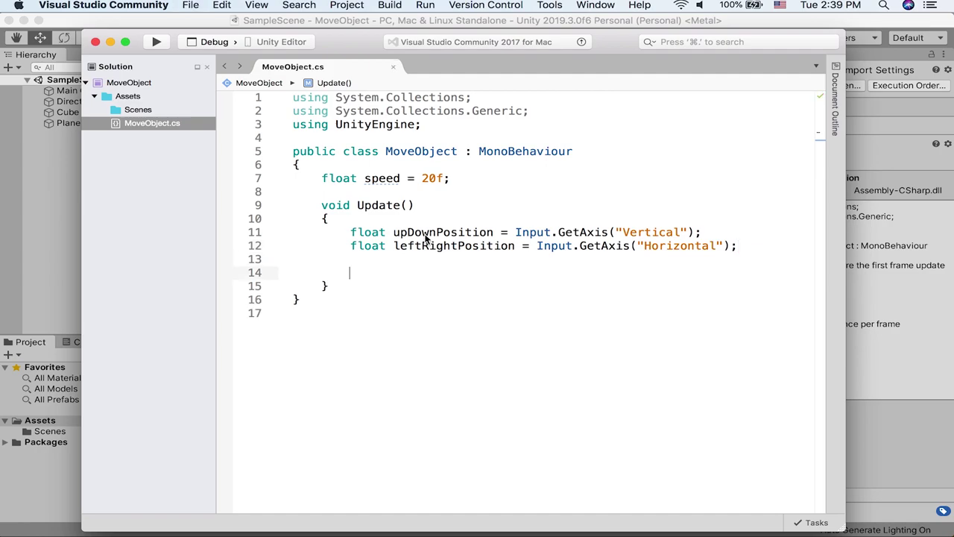
pyautogui.write('up')
pyautogui.press('Return')
pyautogui.write('=')
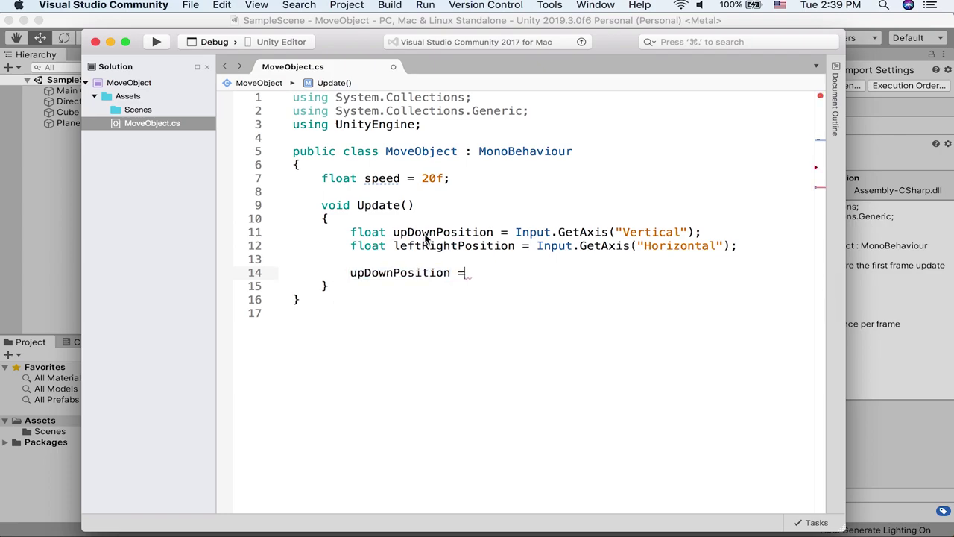
pyautogui.write(' up')
pyautogui.press('Return')
pyautogui.write('* ')
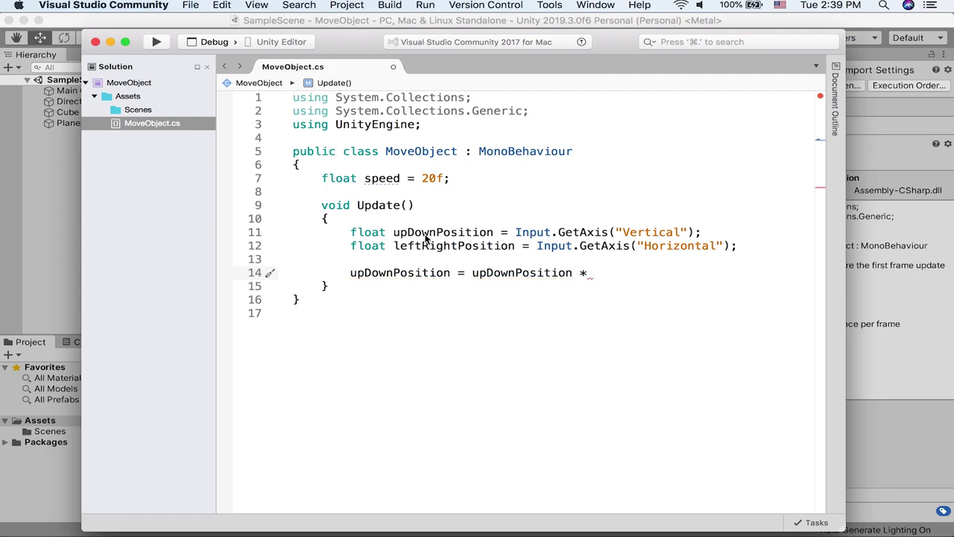
pyautogui.write('sp')
pyautogui.press('Return')
pyautogui.write('Time.')
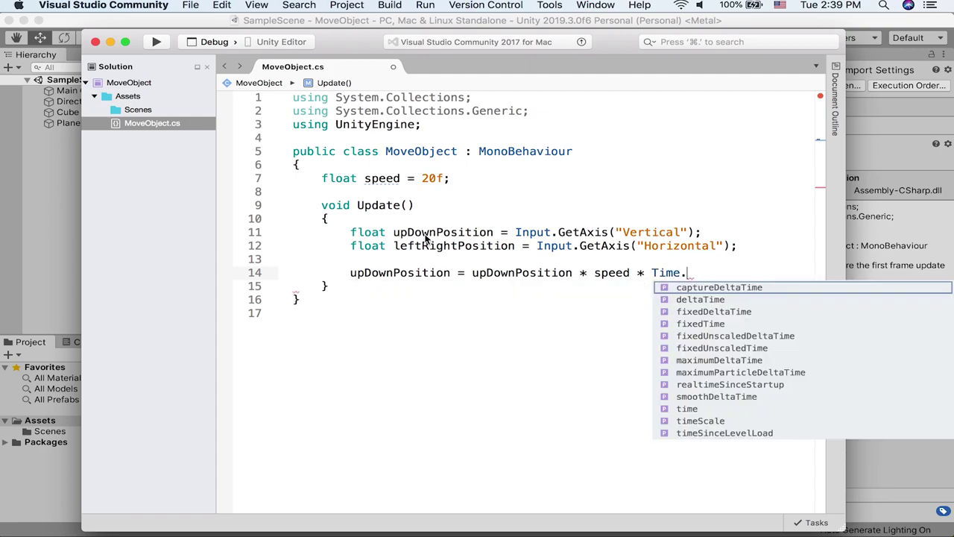
pyautogui.write('de')
pyautogui.press('Return')
pyautogui.write(';')
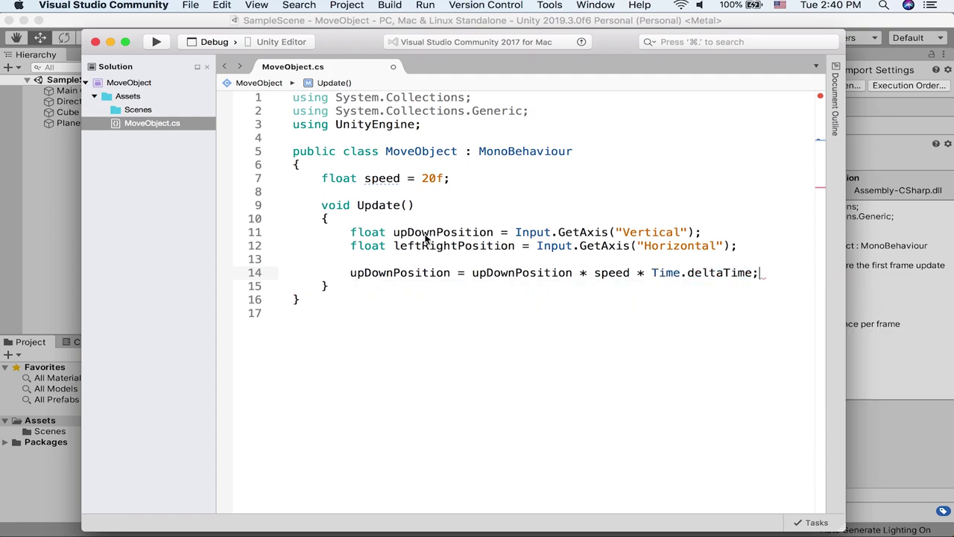
# Write 'leftRightPosition = leftRightPosition * speed * Time.deltaTime;'
pyautogui.press('Return')
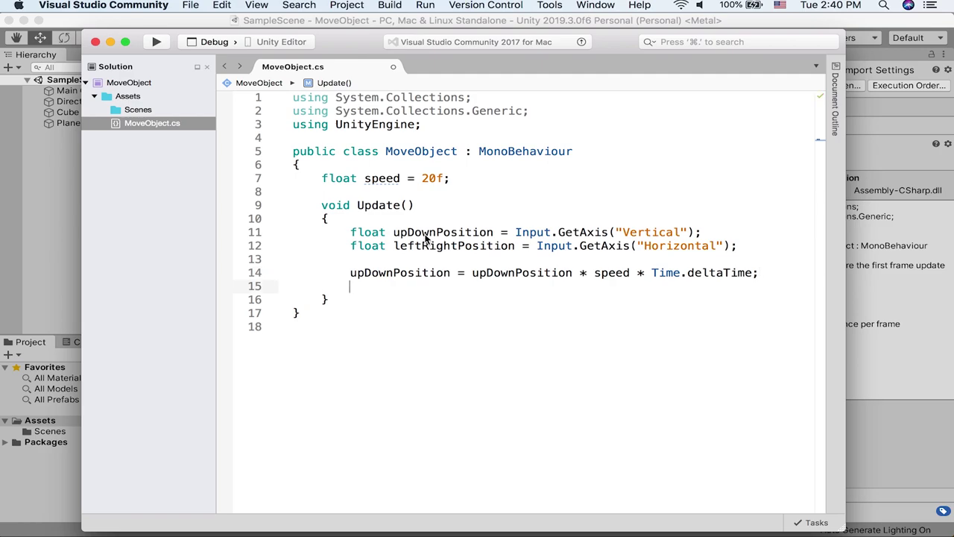
pyautogui.write('lef')
pyautogui.press('Return')
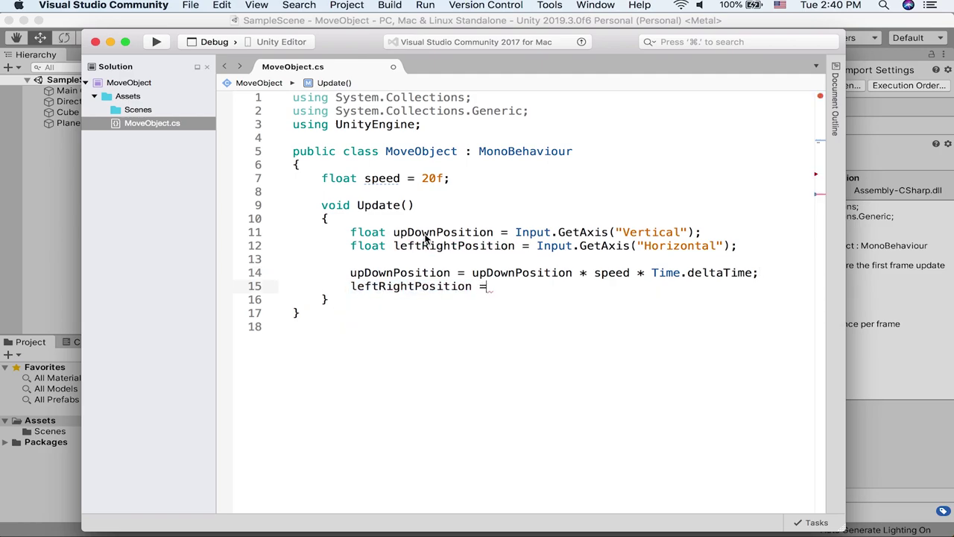
pyautogui.press('Return')
pyautogui.write('* ')
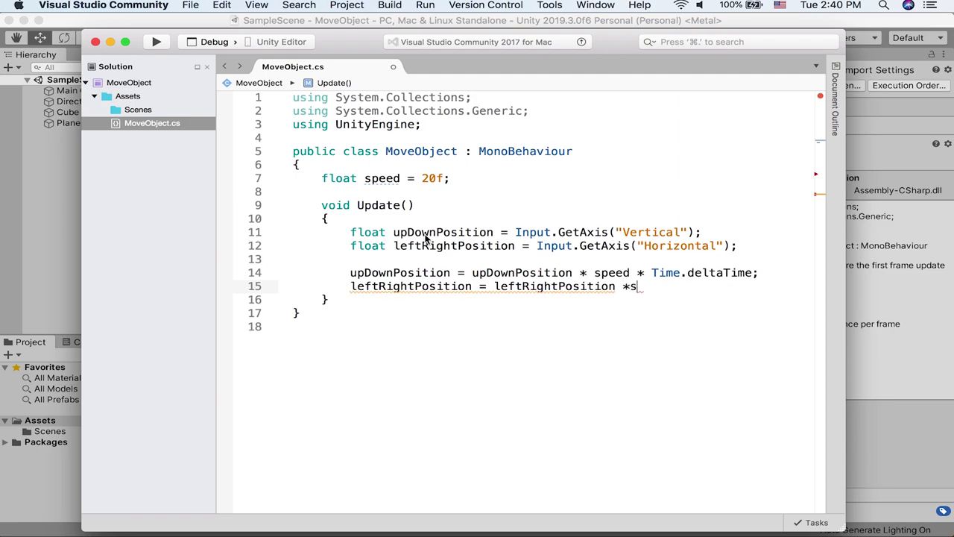
pyautogui.write('sped')
pyautogui.press('BackSpace')
pyautogui.press('BackSpace')
pyautogui.write('ed')
pyautogui.press('BackSpace')
pyautogui.write('ed')
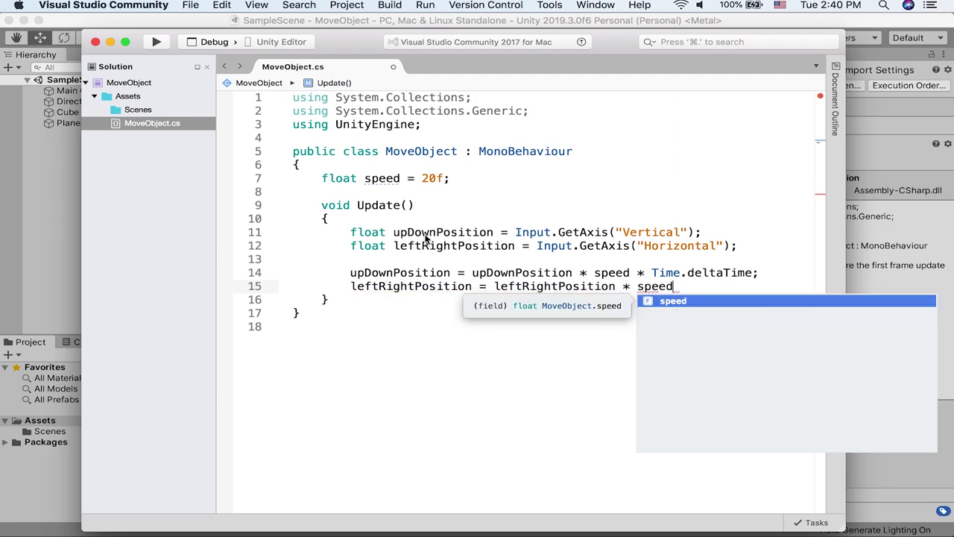
pyautogui.write(' * Time.del')
pyautogui.press('Return')
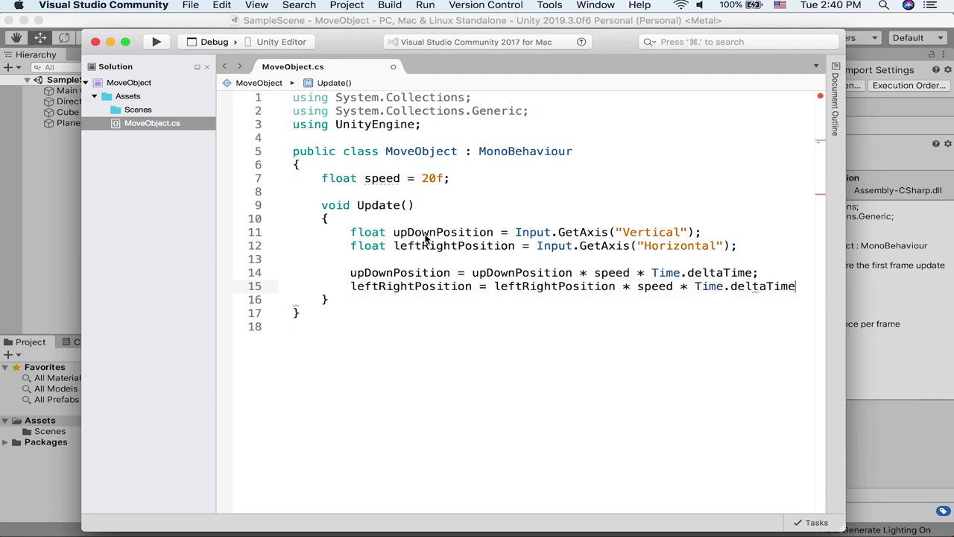
pyautogui.write(';')
pyautogui.press('Return')
pyautogui.press('Return')
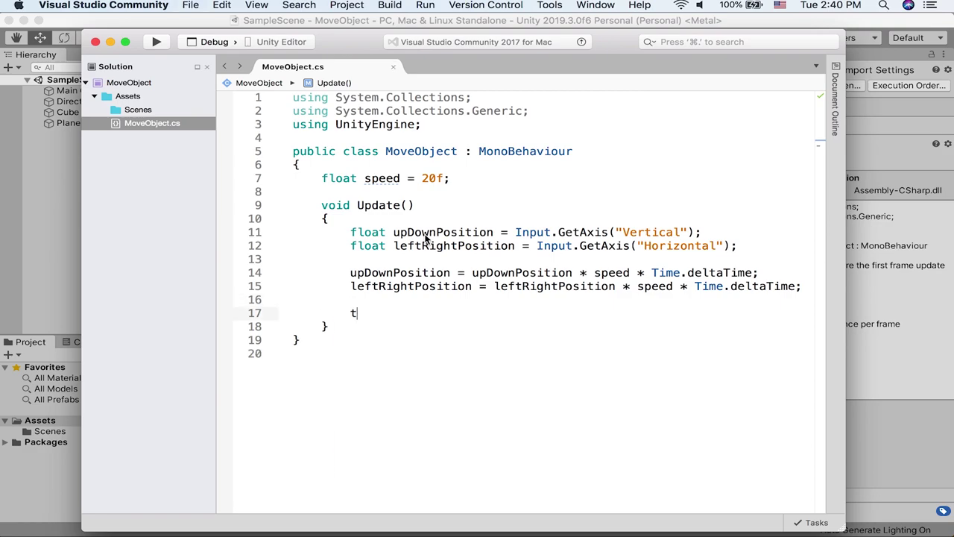
# Add 'transform.Translate(Vector3.forward * upDownPosition);' to Update
pyautogui.write('ransform')
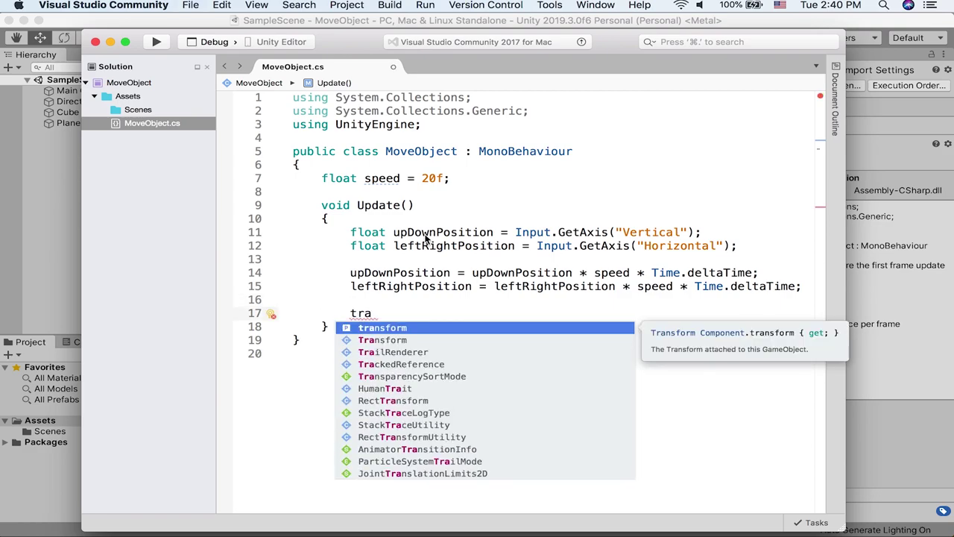
pyautogui.press('Return')
pyautogui.write('.Tra')
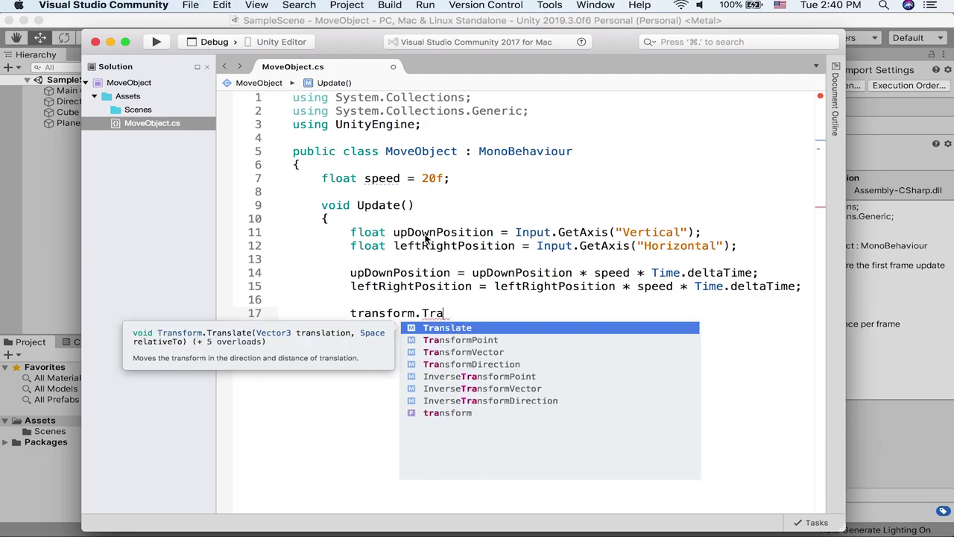
pyautogui.press('Return')
pyautogui.write('(Ve')
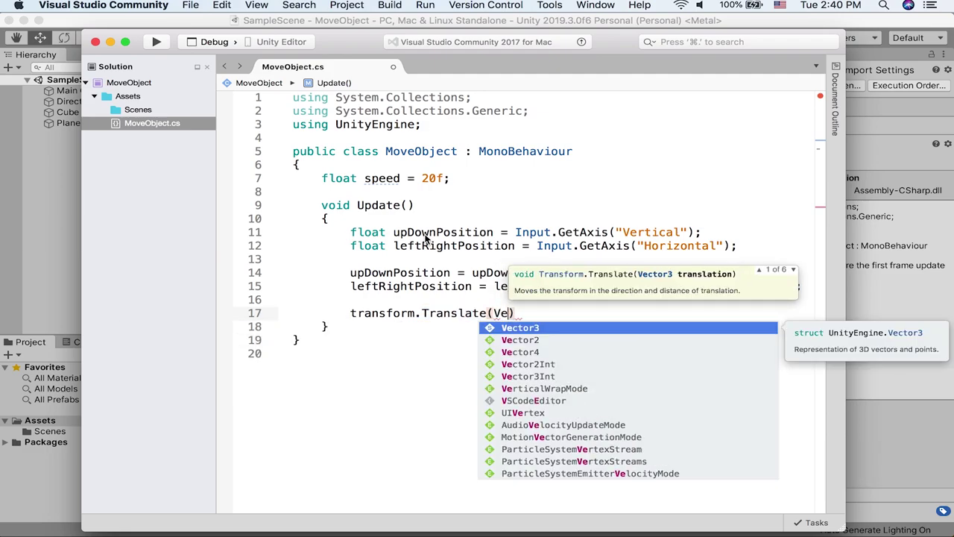
pyautogui.press('Return')
pyautogui.write('.for')
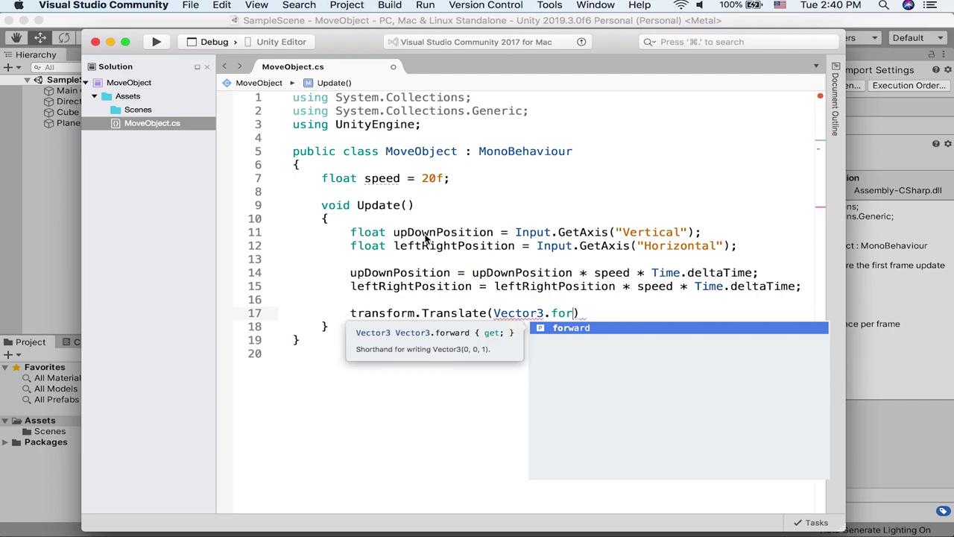
pyautogui.press('Return')
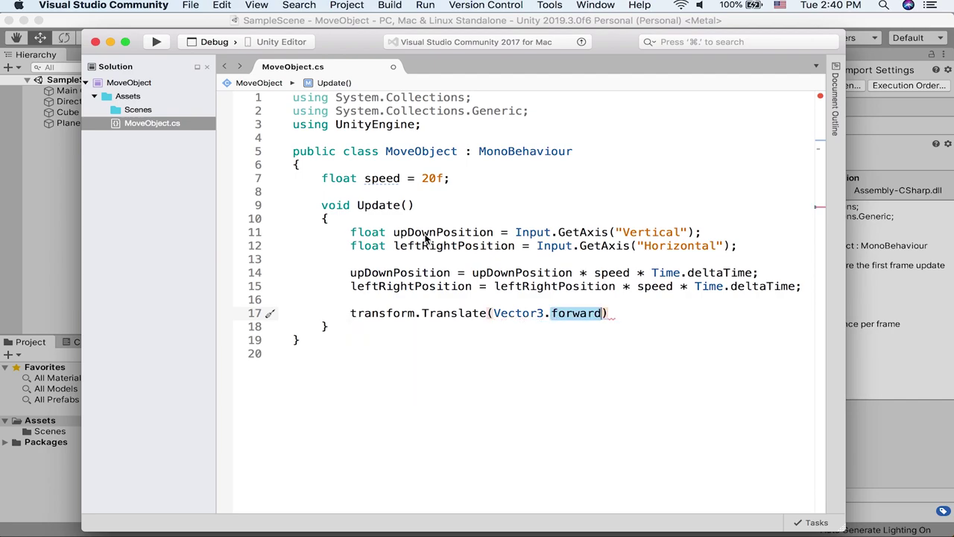
pyautogui.write('*upda')
pyautogui.press('BackSpace')
pyautogui.press('BackSpace')
pyautogui.press('BackSpace')
pyautogui.write('pdo')
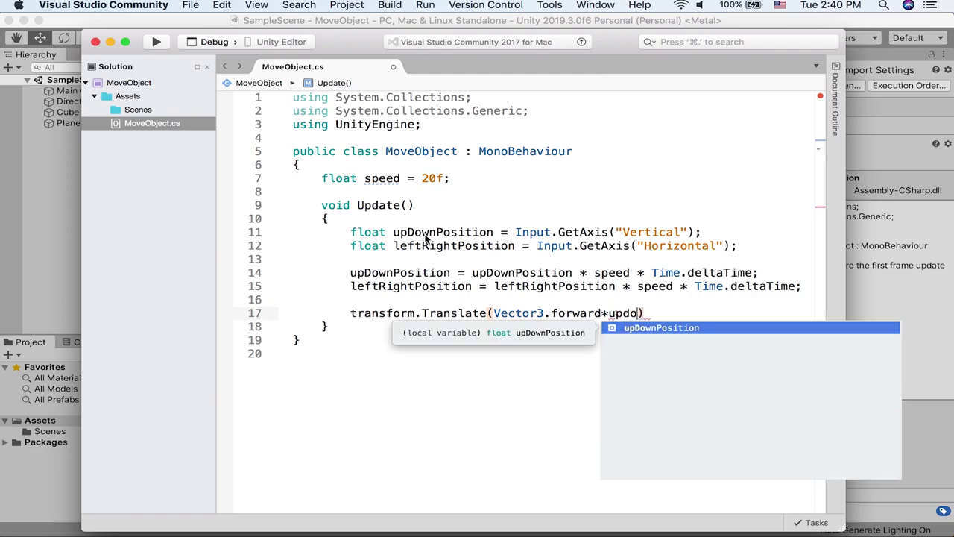
pyautogui.press('Return')
pyautogui.write(');')
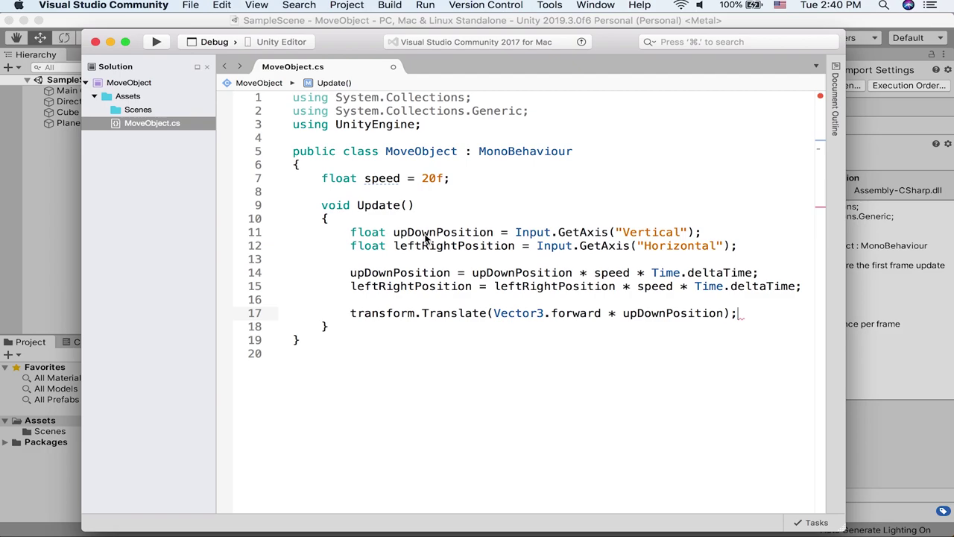
pyautogui.press('Return')
# Add 'transform.Translate(Vector3.left * leftRightPosition);' and save the script
pyautogui.write('tran')
pyautogui.press('Return')
pyautogui.write('.Translate')
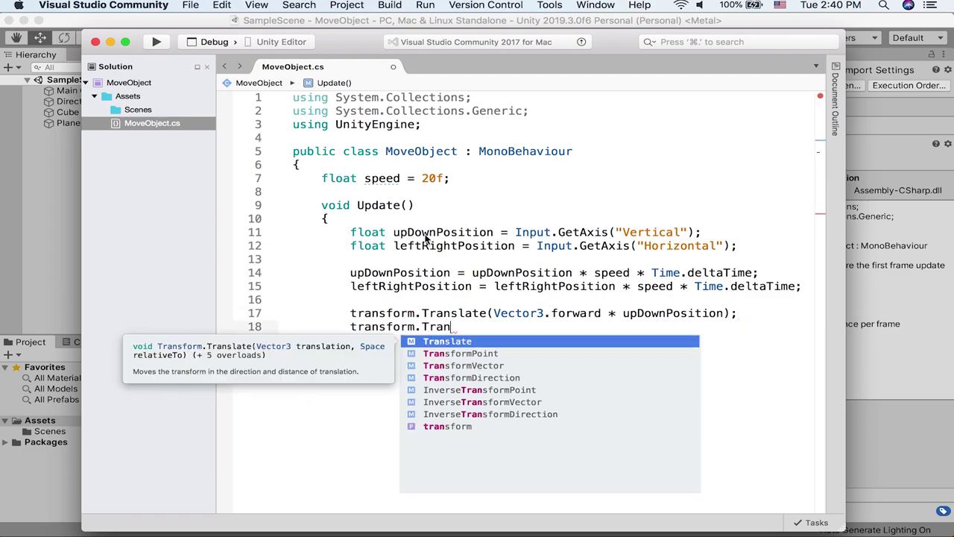
pyautogui.press('Return')
pyautogui.write('(Vector3.l')
pyautogui.press('Return')
pyautogui.write('.le')
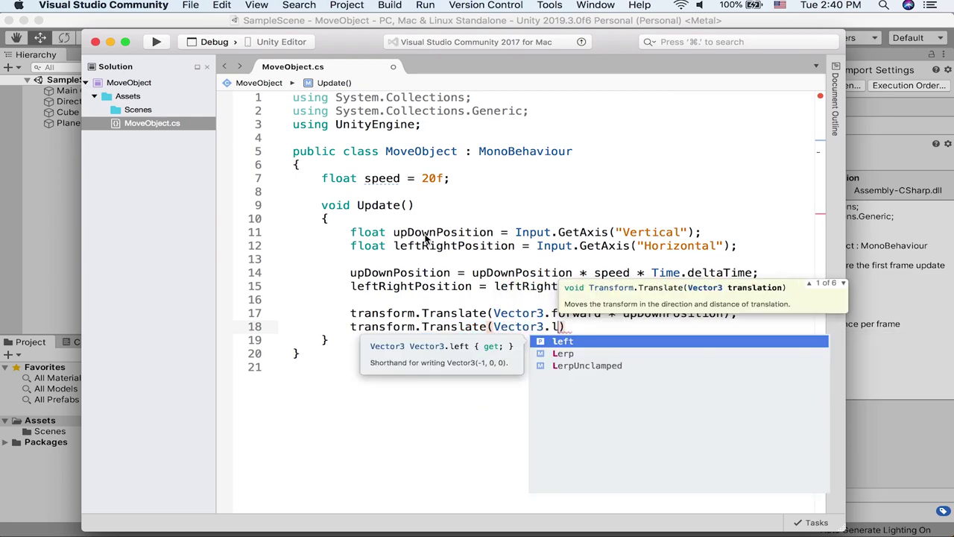
pyautogui.press('Return')
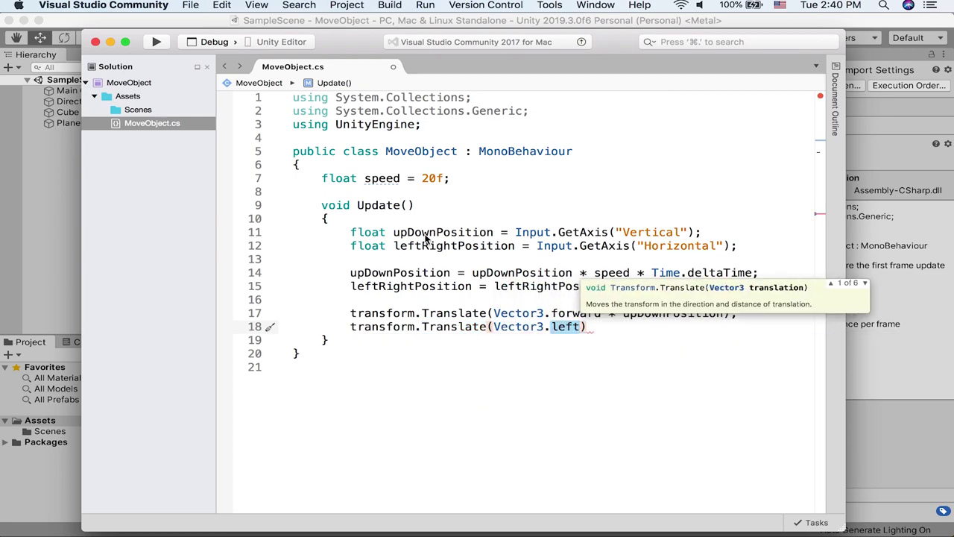
pyautogui.write('*')
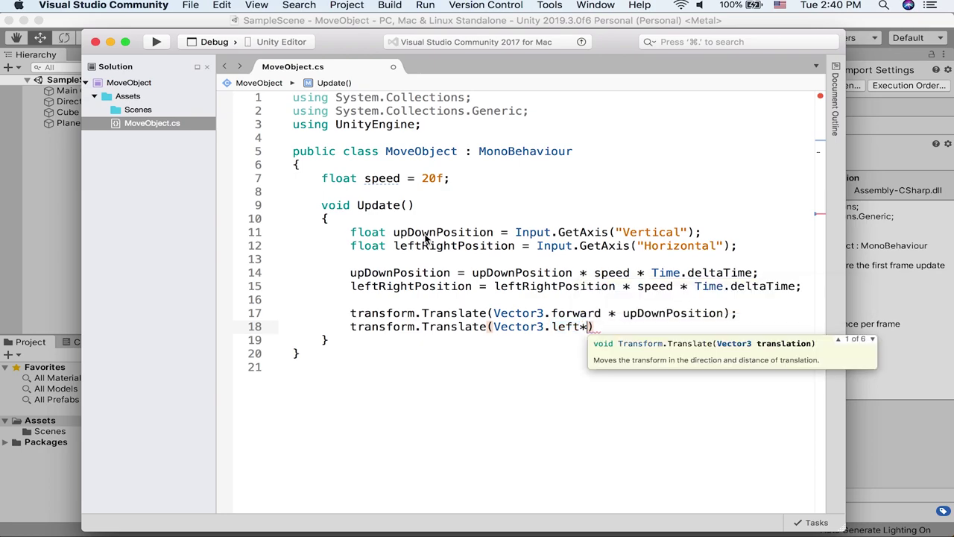
pyautogui.write('lef')
pyautogui.press('Return')
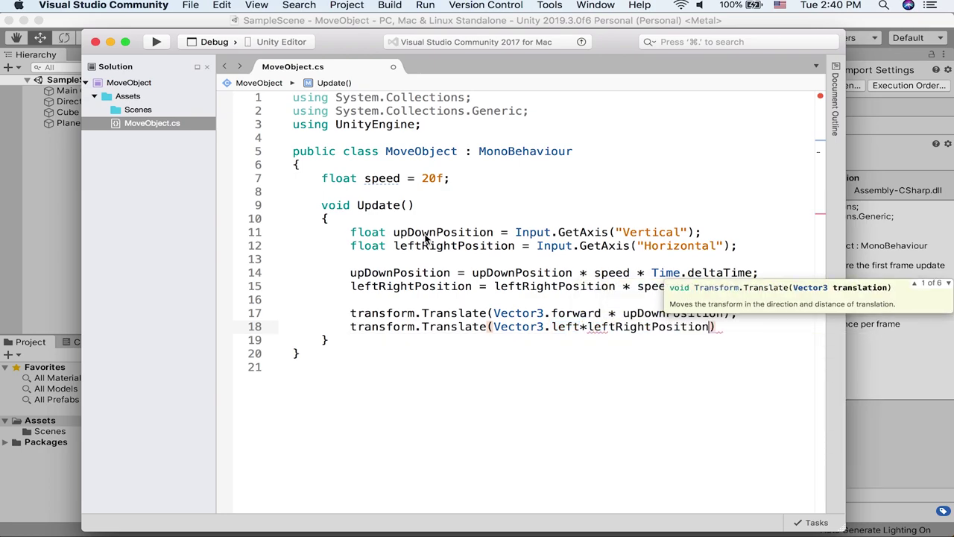
pyautogui.write(')')
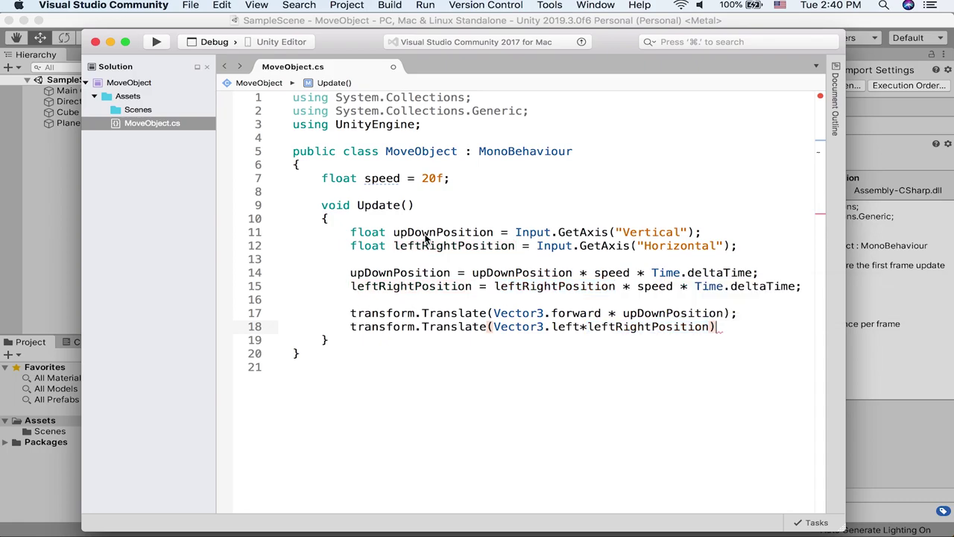
pyautogui.write(';')
pyautogui.press('super+s')
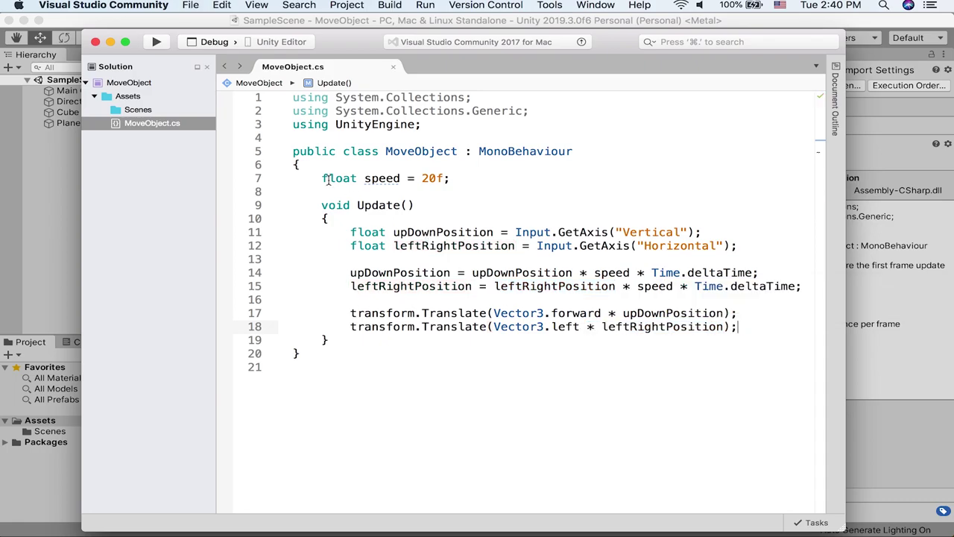
# Close Visual Studio and drag the MoveObject script onto the Cube in the Scene view
pyautogui.click(95, 43)
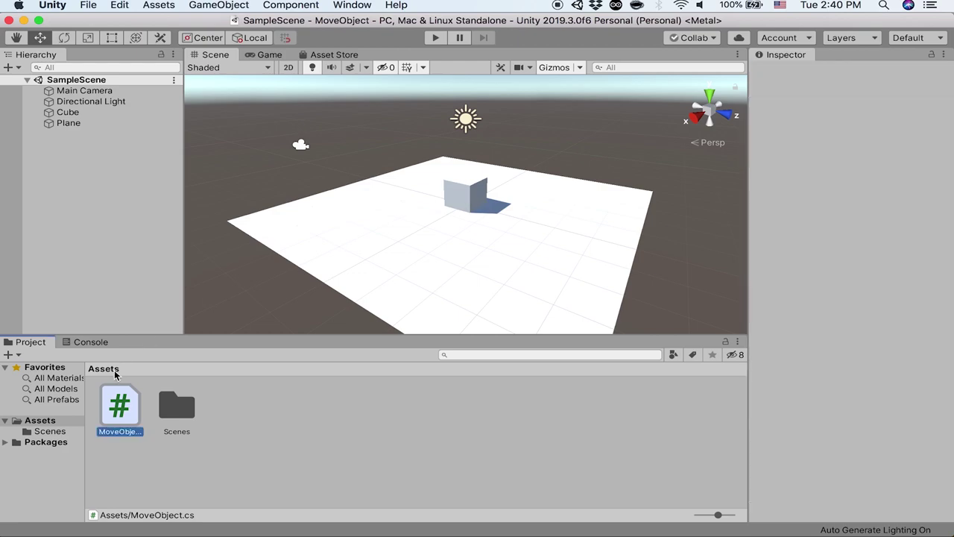
pyautogui.click(117, 420)
pyautogui.click(465, 196)
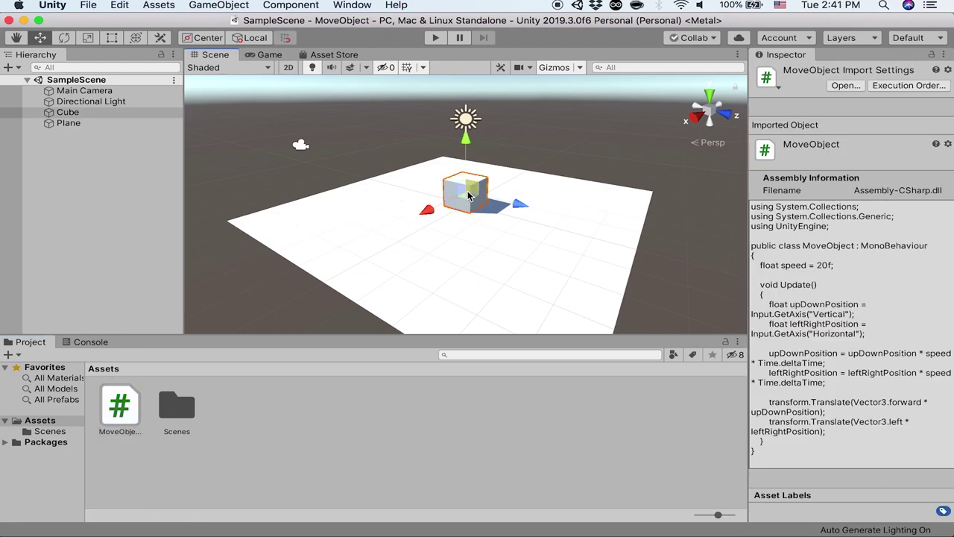
pyautogui.scroll(-3, 809, 246)
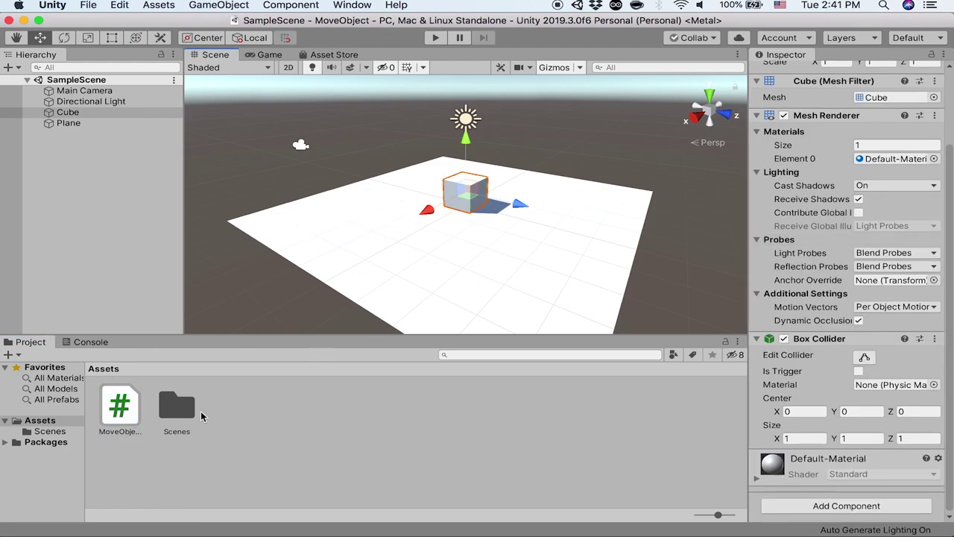
pyautogui.moveTo(127, 420); pyautogui.dragTo(460, 195)
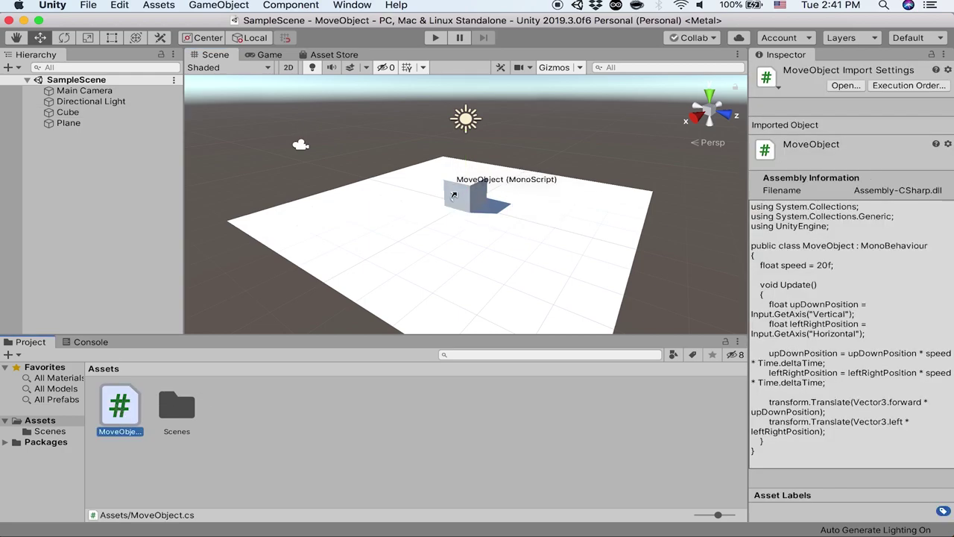
pyautogui.moveTo(460, 195); pyautogui.dragTo(462, 197)
# Check the Cube's new Move Object component, then start Play mode
pyautogui.click(480, 203)
pyautogui.scroll(-4, 845, 404)
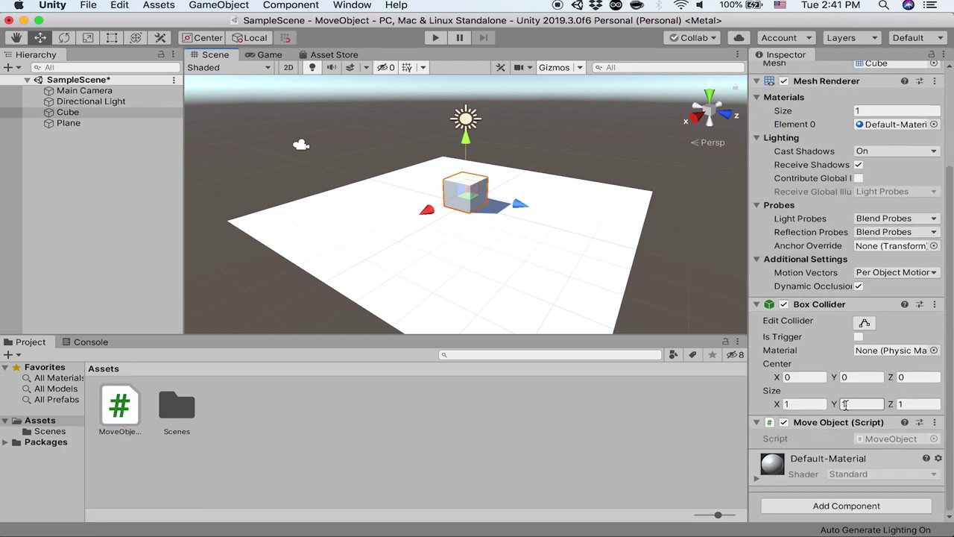
pyautogui.click(575, 296)
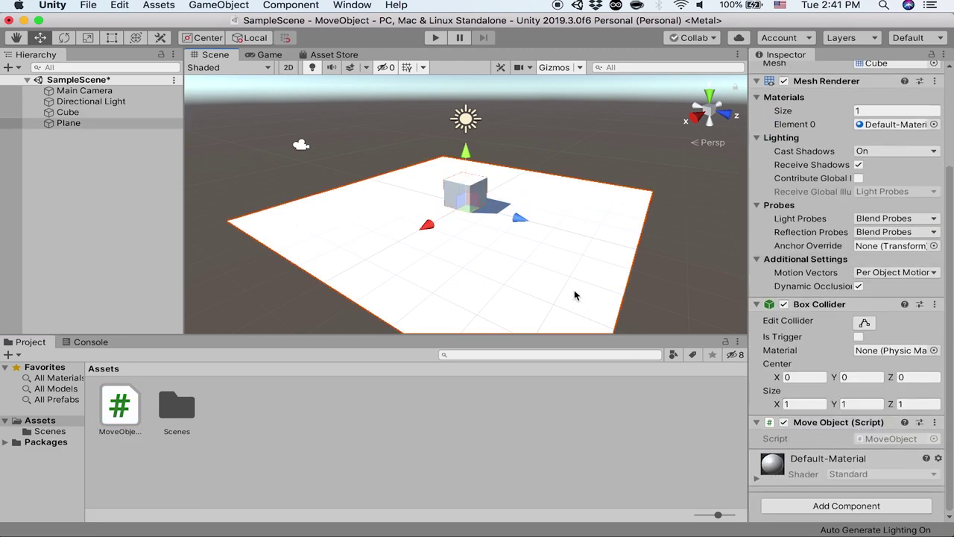
pyautogui.click(436, 41)
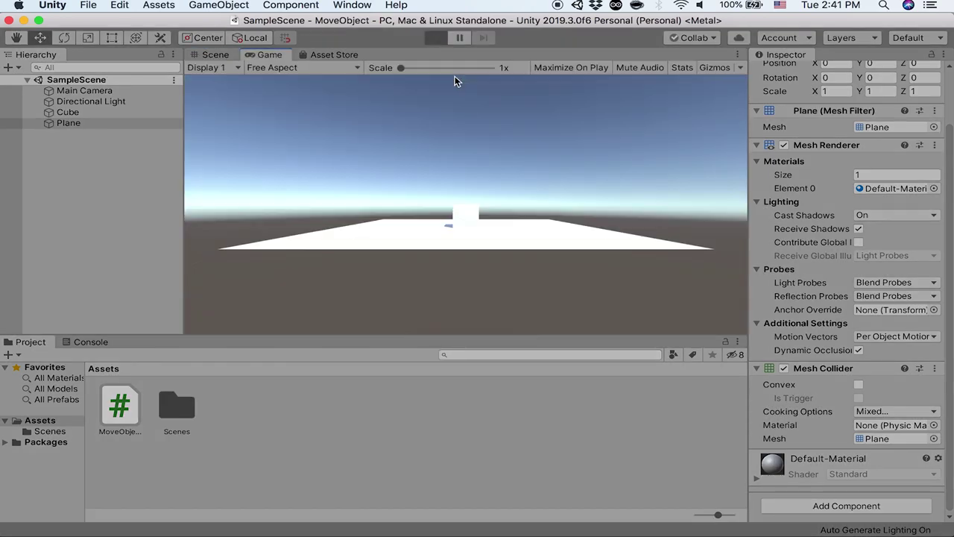
# Test the cube with the Left and Right arrow keys, then stop Play mode
pyautogui.press('Left')
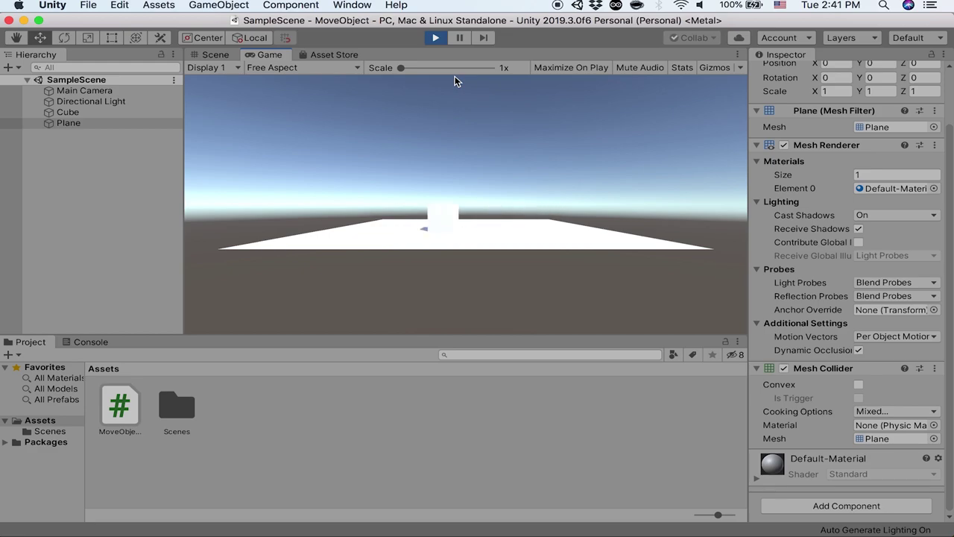
pyautogui.press('Right')
pyautogui.press('Left')
pyautogui.click(436, 38)
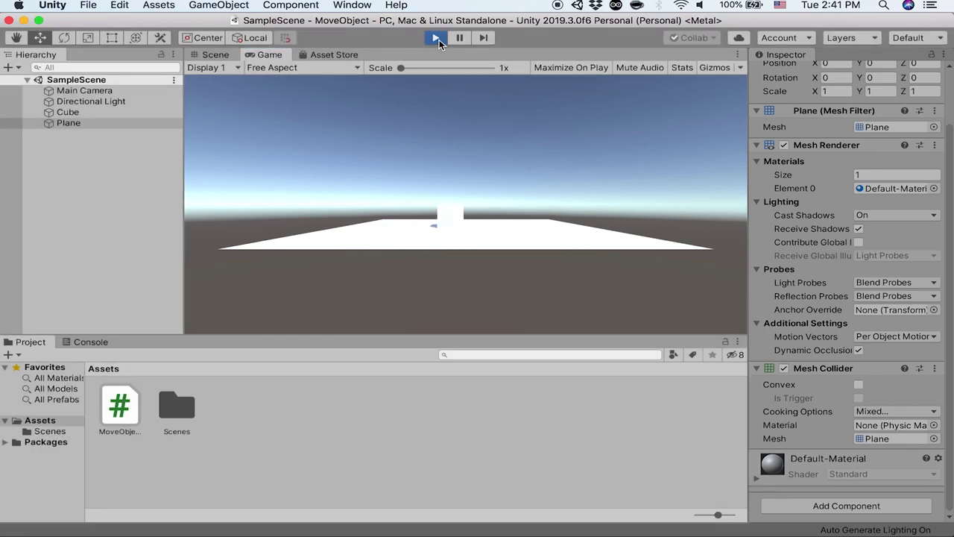
# Change Vector3.left to Vector3.right on line 18, save, and close Visual Studio
pyautogui.doubleClick(127, 404)
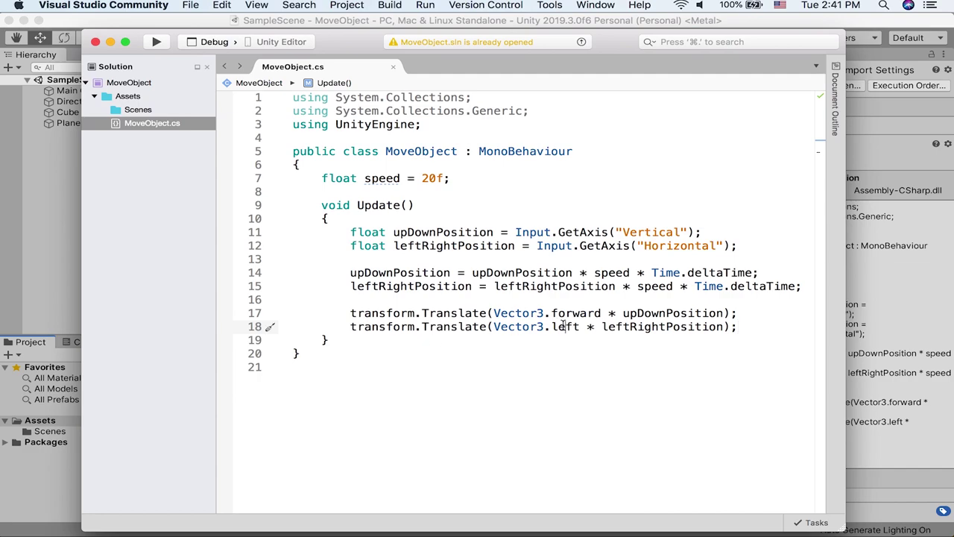
pyautogui.doubleClick(564, 326)
pyautogui.press('BackSpace')
pyautogui.write('le')
pyautogui.press('BackSpace')
pyautogui.press('BackSpace')
pyautogui.write('right')
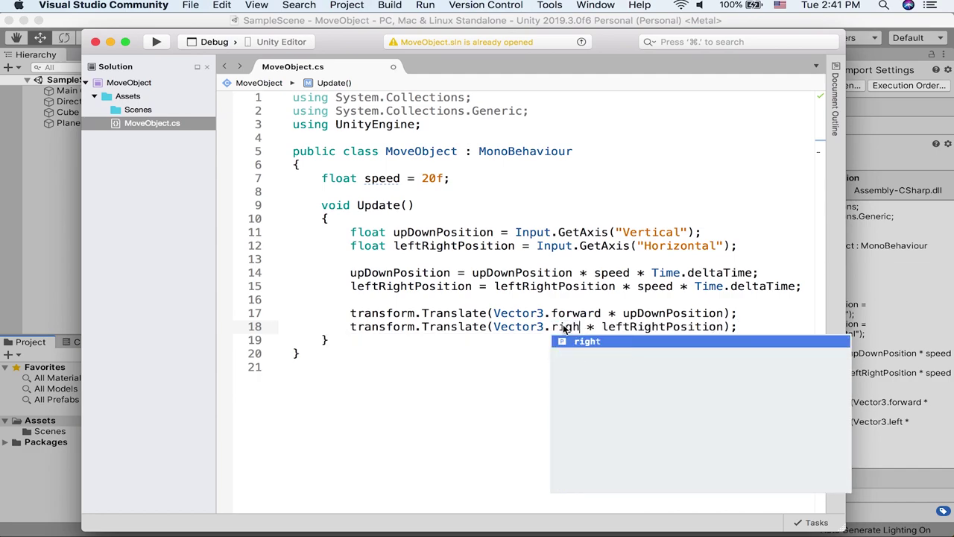
pyautogui.click(498, 286)
pyautogui.press('shift+super+Right')
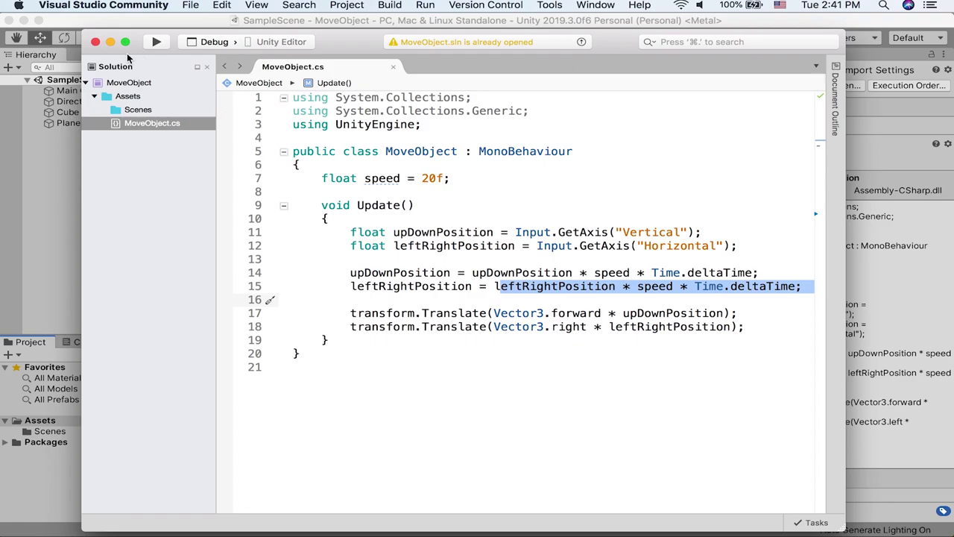
pyautogui.click(96, 42)
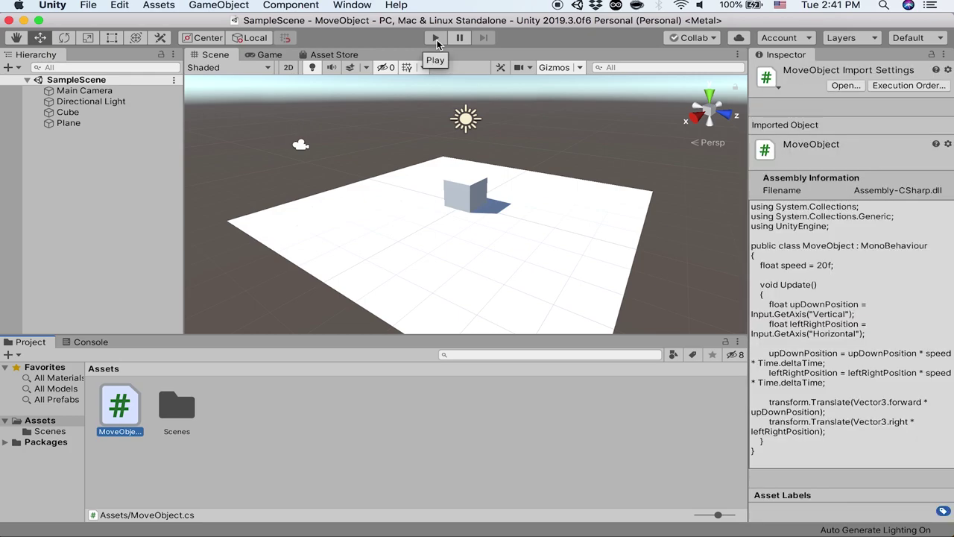
pyautogui.click(437, 40)
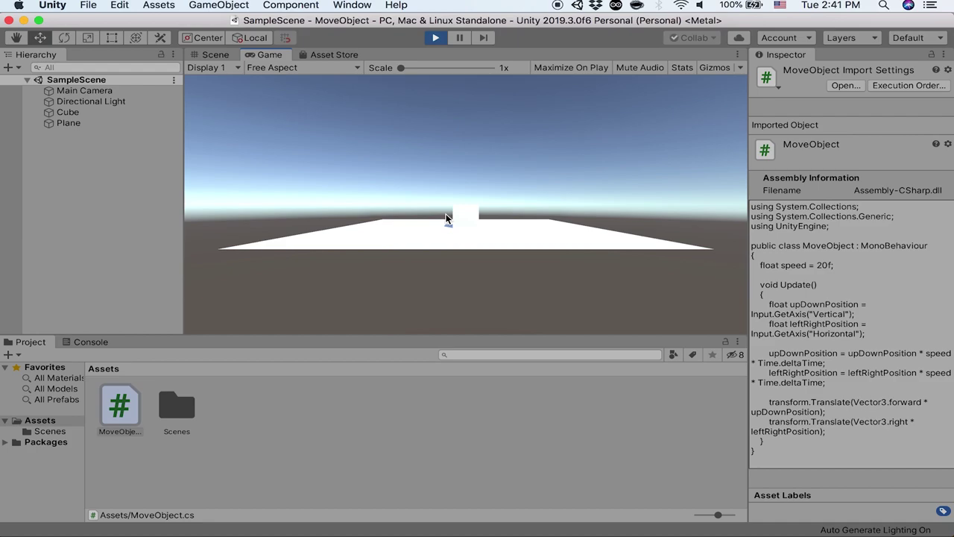
pyautogui.press('Left')
pyautogui.press('Right')
pyautogui.press('Left')
pyautogui.press('Right')
pyautogui.press('Left')
pyautogui.press('Right')
pyautogui.press('Left')
pyautogui.press('Right')
pyautogui.press('Left')
pyautogui.press('Right')
pyautogui.click(436, 38)
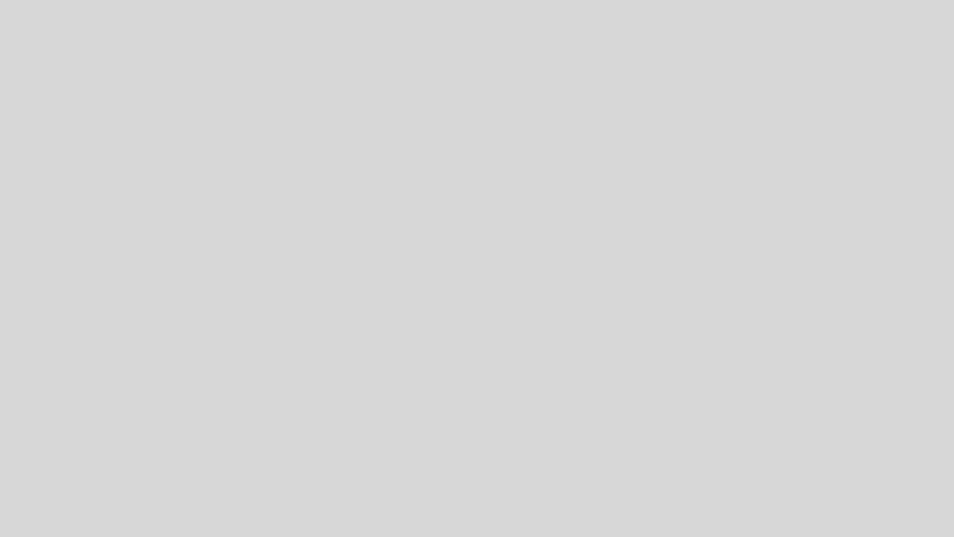